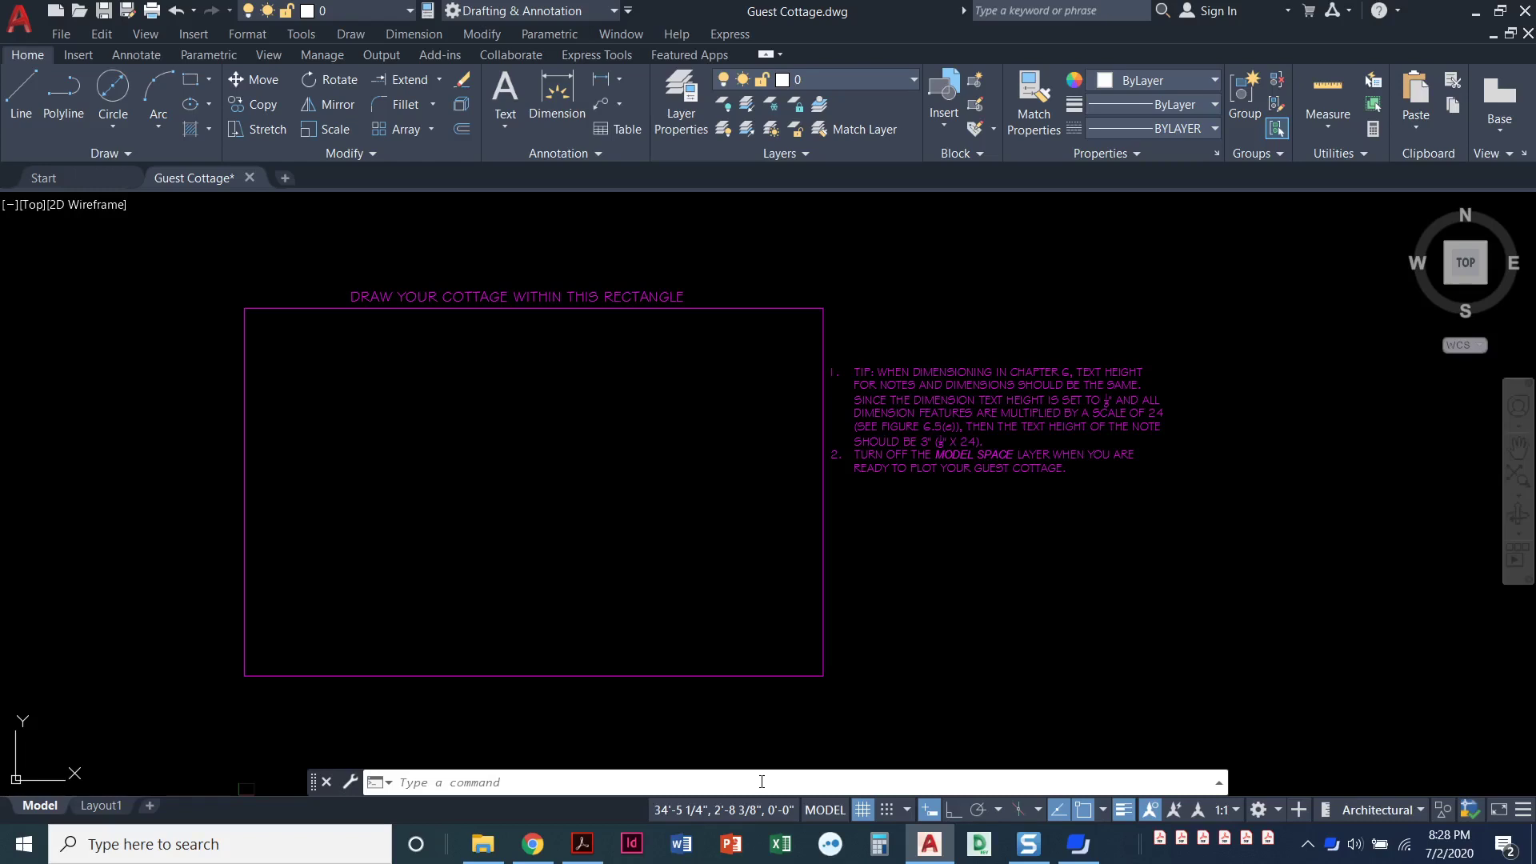
- Pick Walls from the Home tab Layer dropdown as the current layer
{"action": "left_click", "coordinate": [858, 79]}
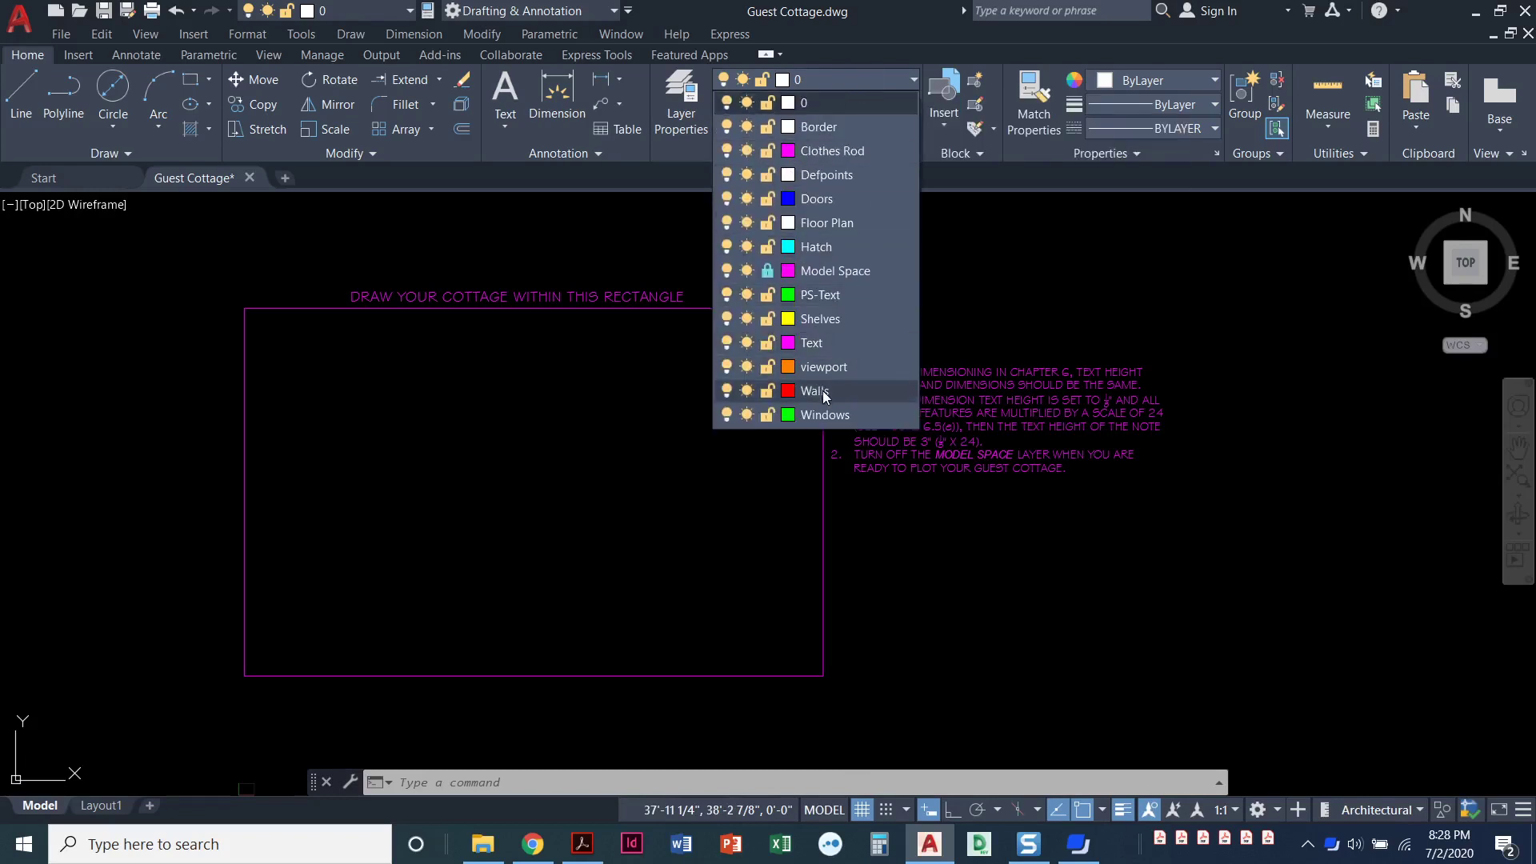
{"action": "left_click", "coordinate": [833, 78]}
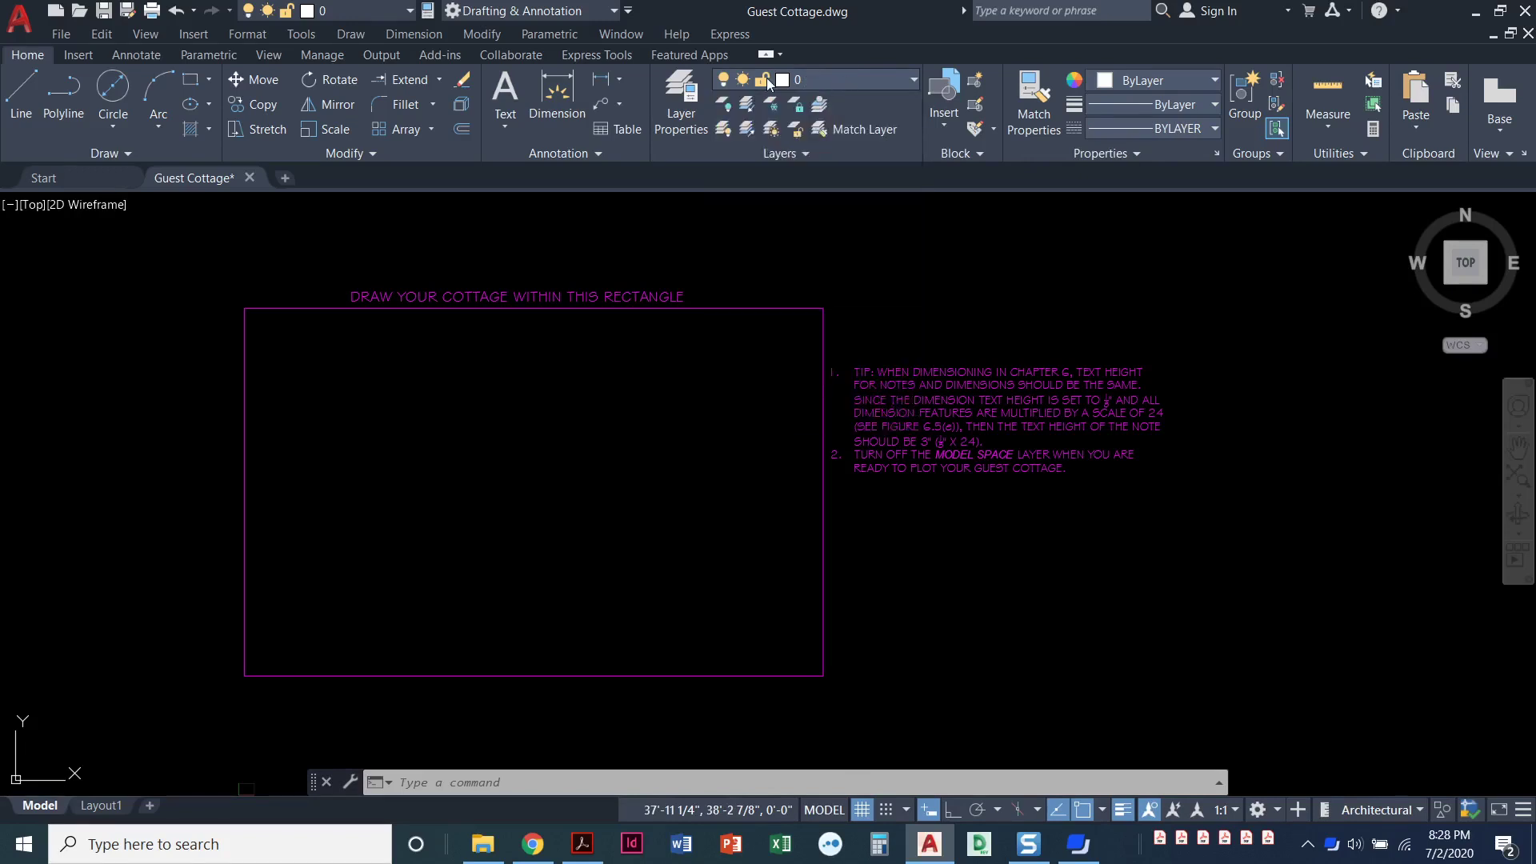
{"action": "left_click", "coordinate": [853, 80]}
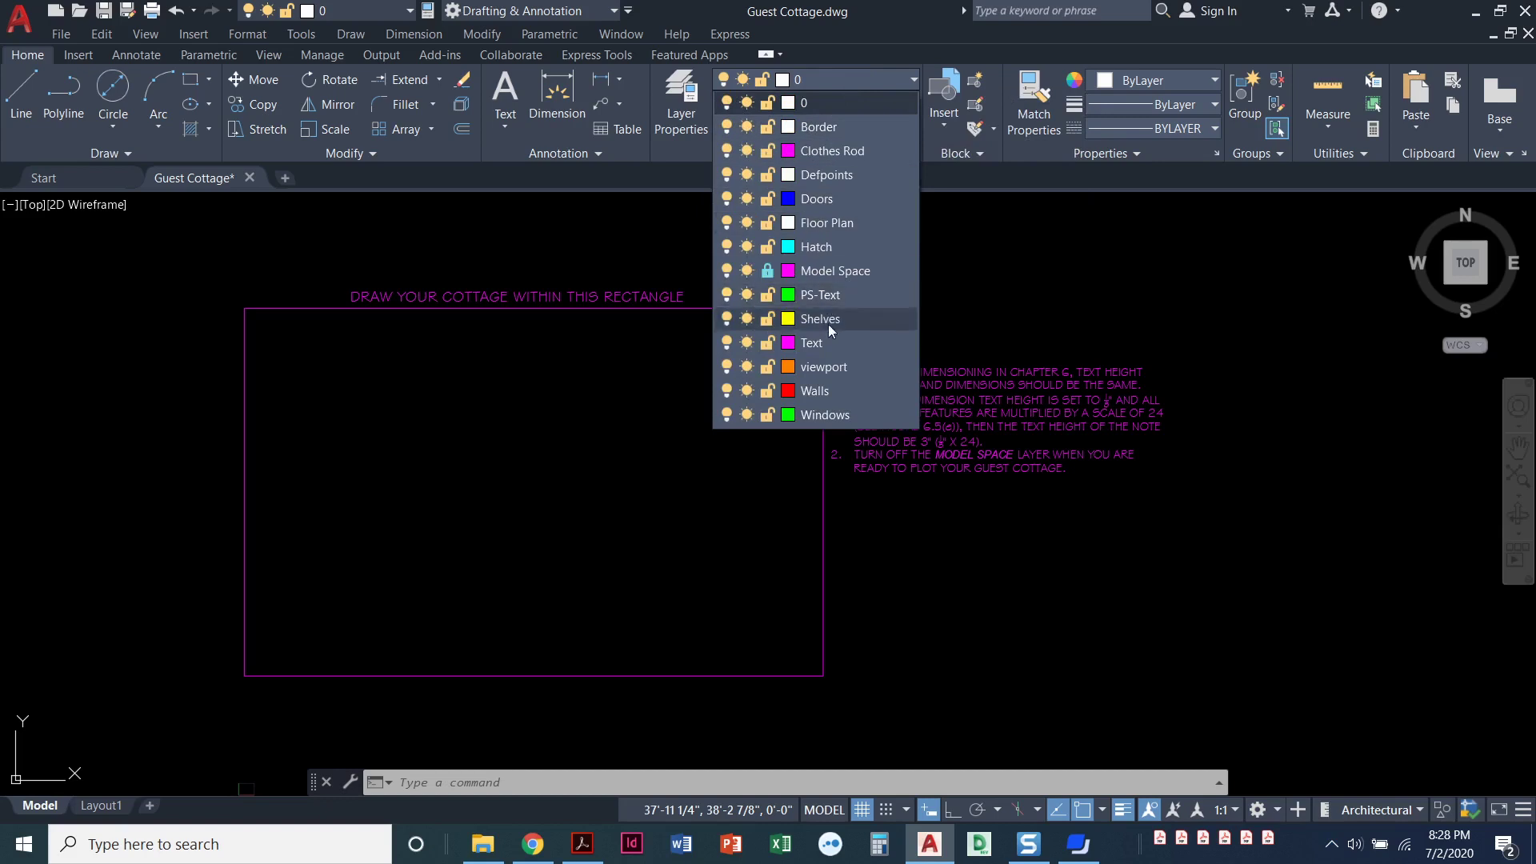
{"action": "left_click", "coordinate": [824, 395]}
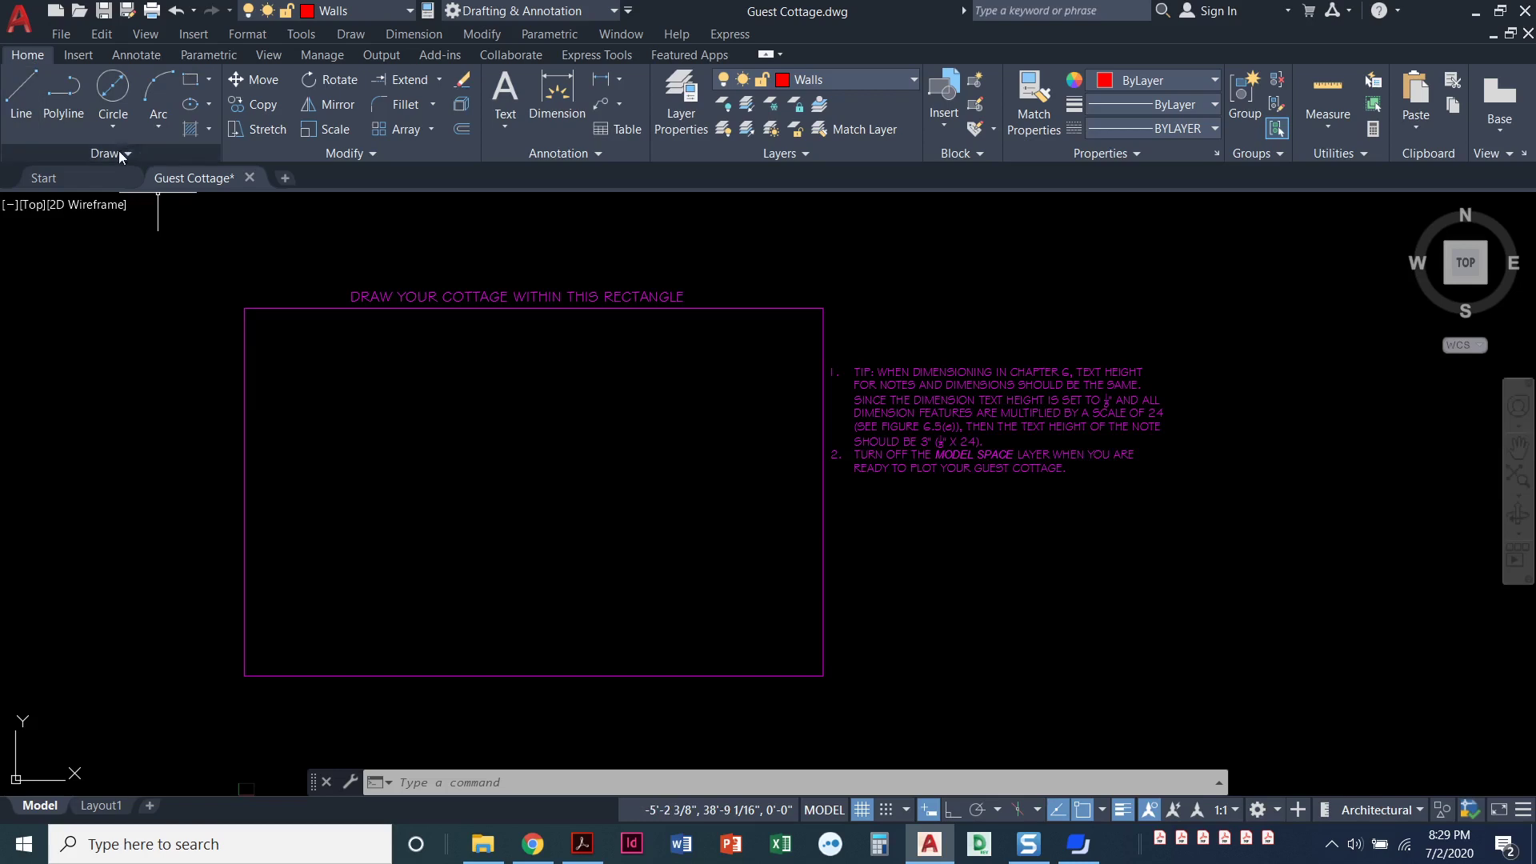
- Start a rectangle with its first corner at 10',12'
{"action": "left_click", "coordinate": [189, 81]}
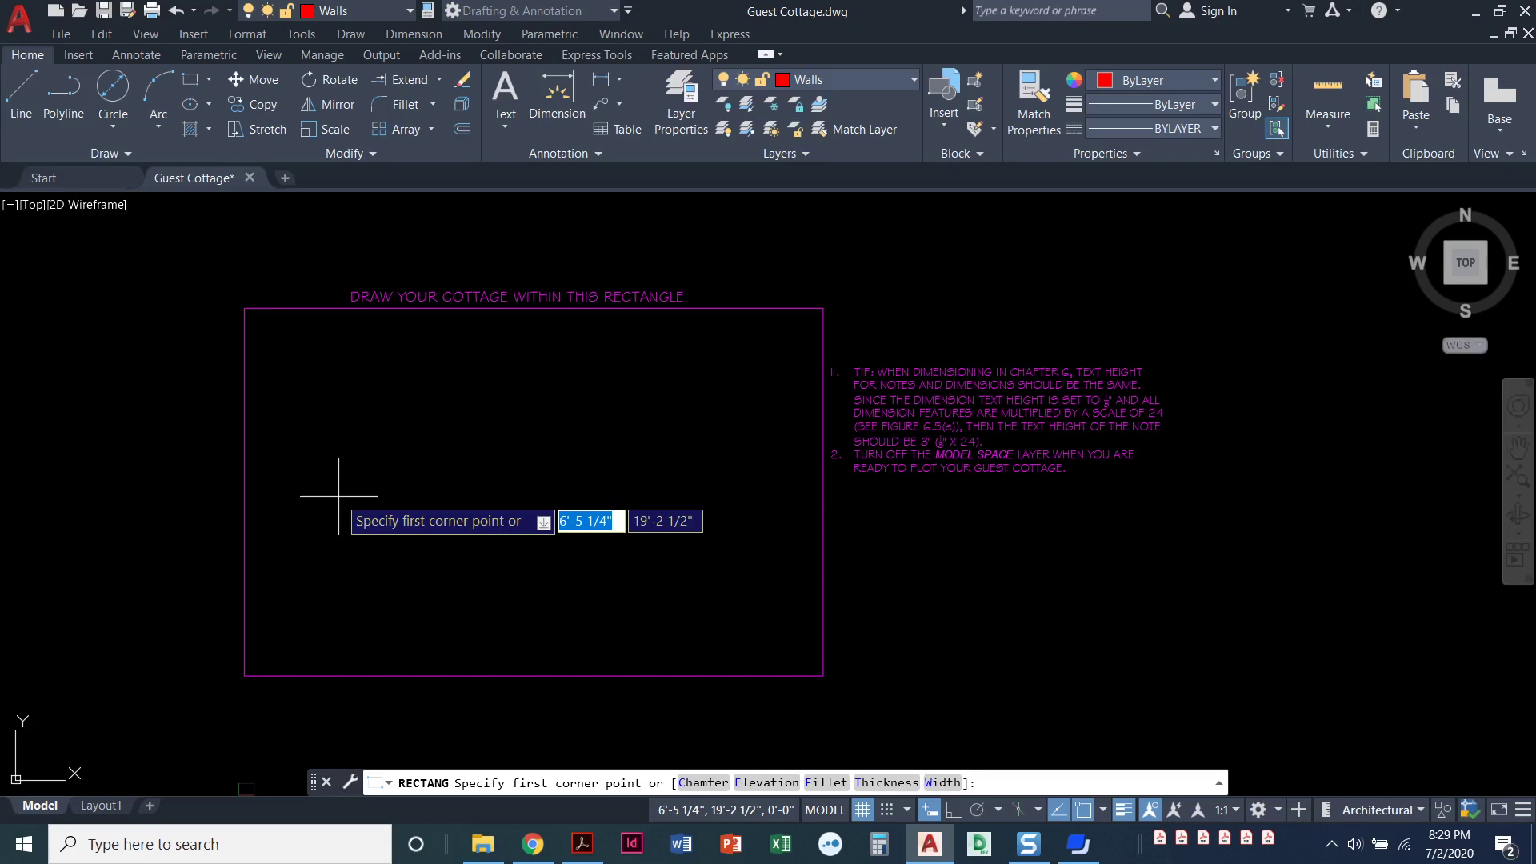
{"action": "type", "text": "10"}
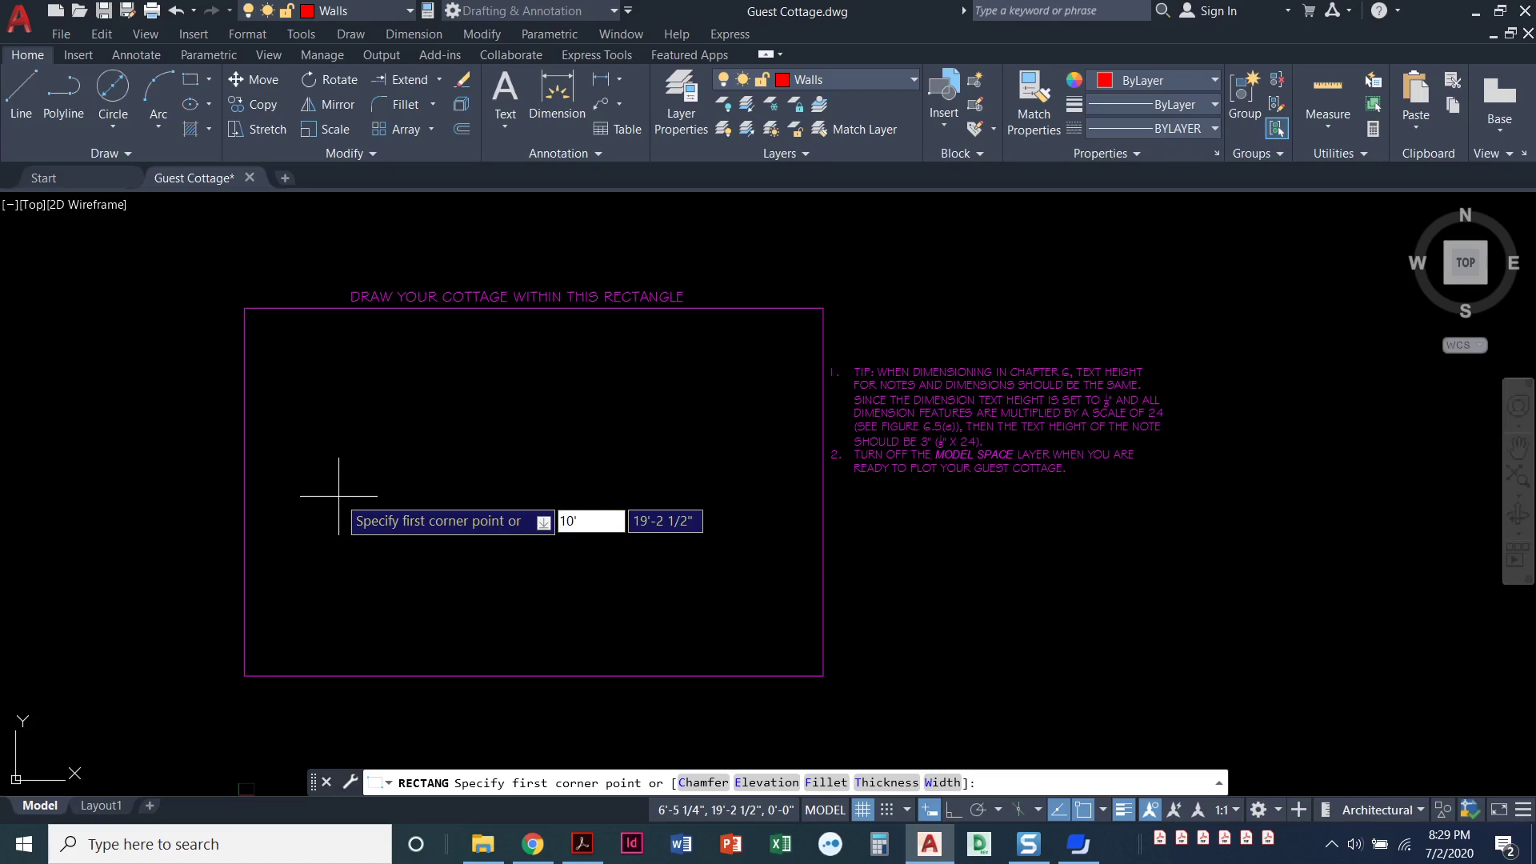
{"action": "key", "text": "Tab"}
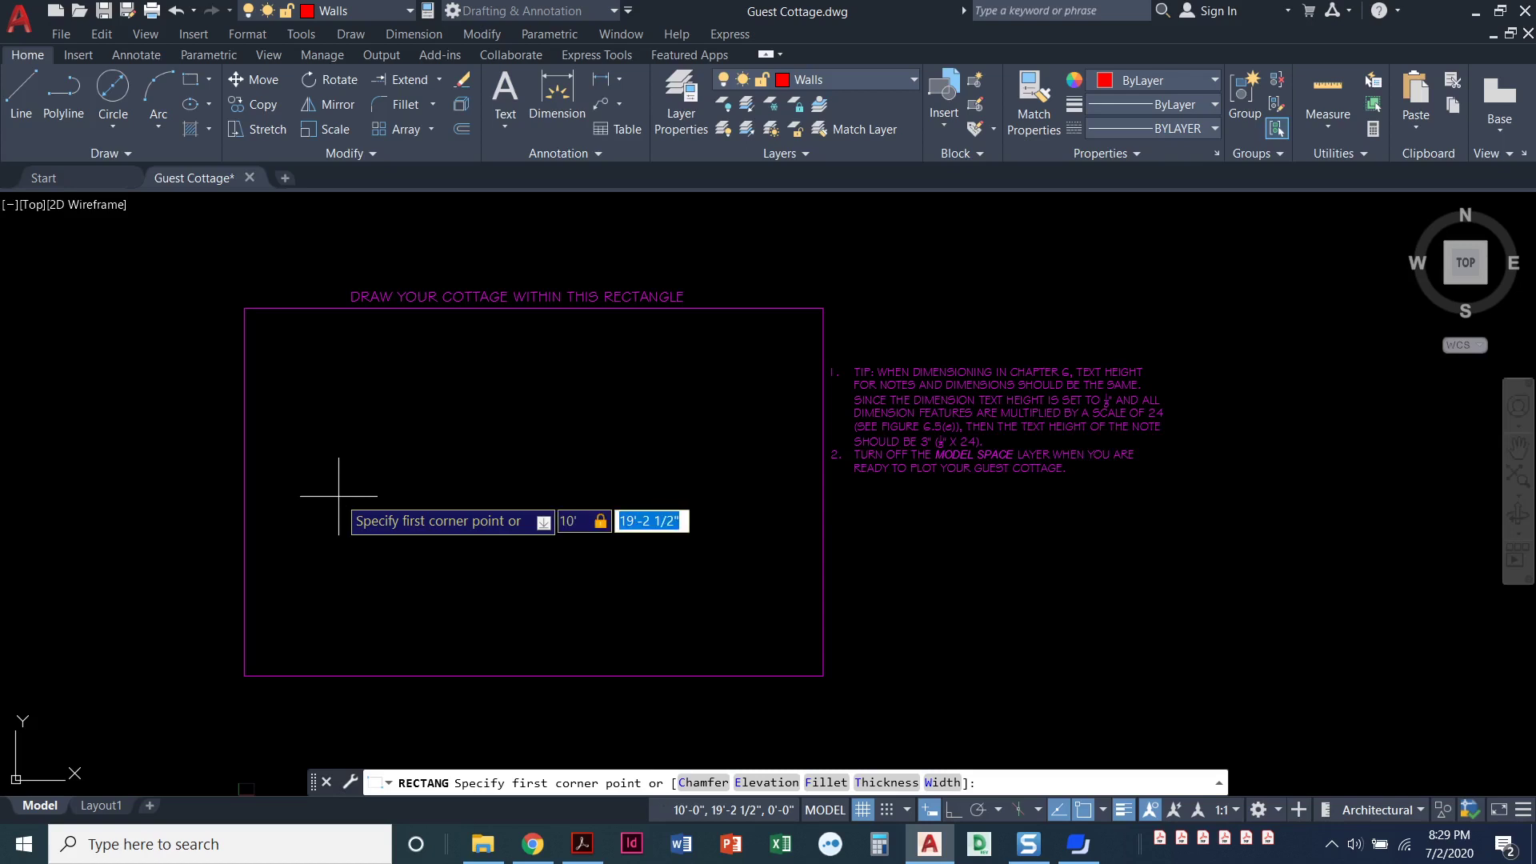
{"action": "type", "text": "12"}
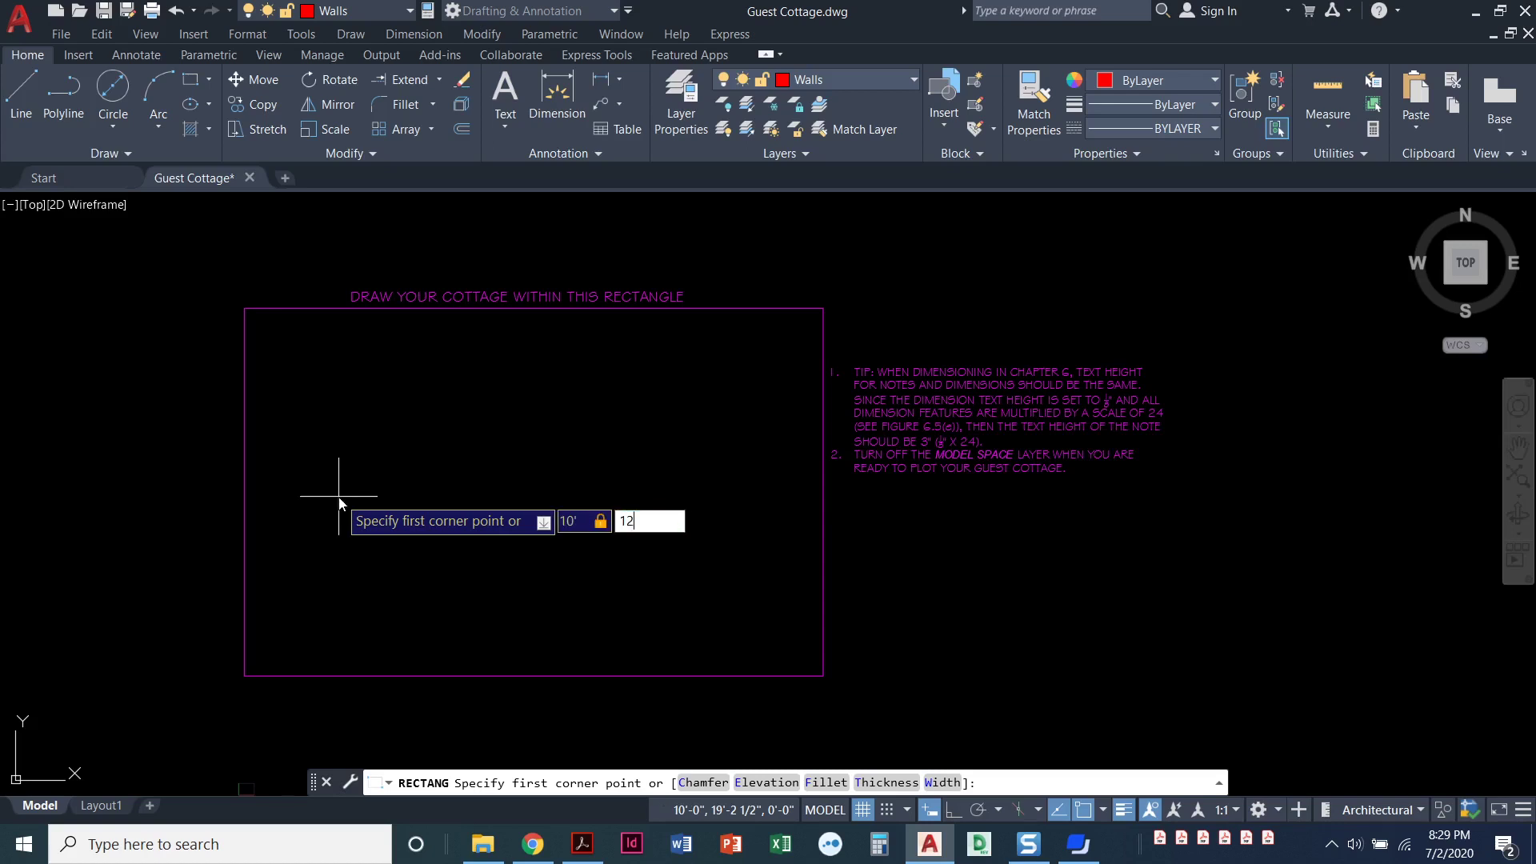
{"action": "type", "text": "'"}
{"action": "key", "text": "Return"}
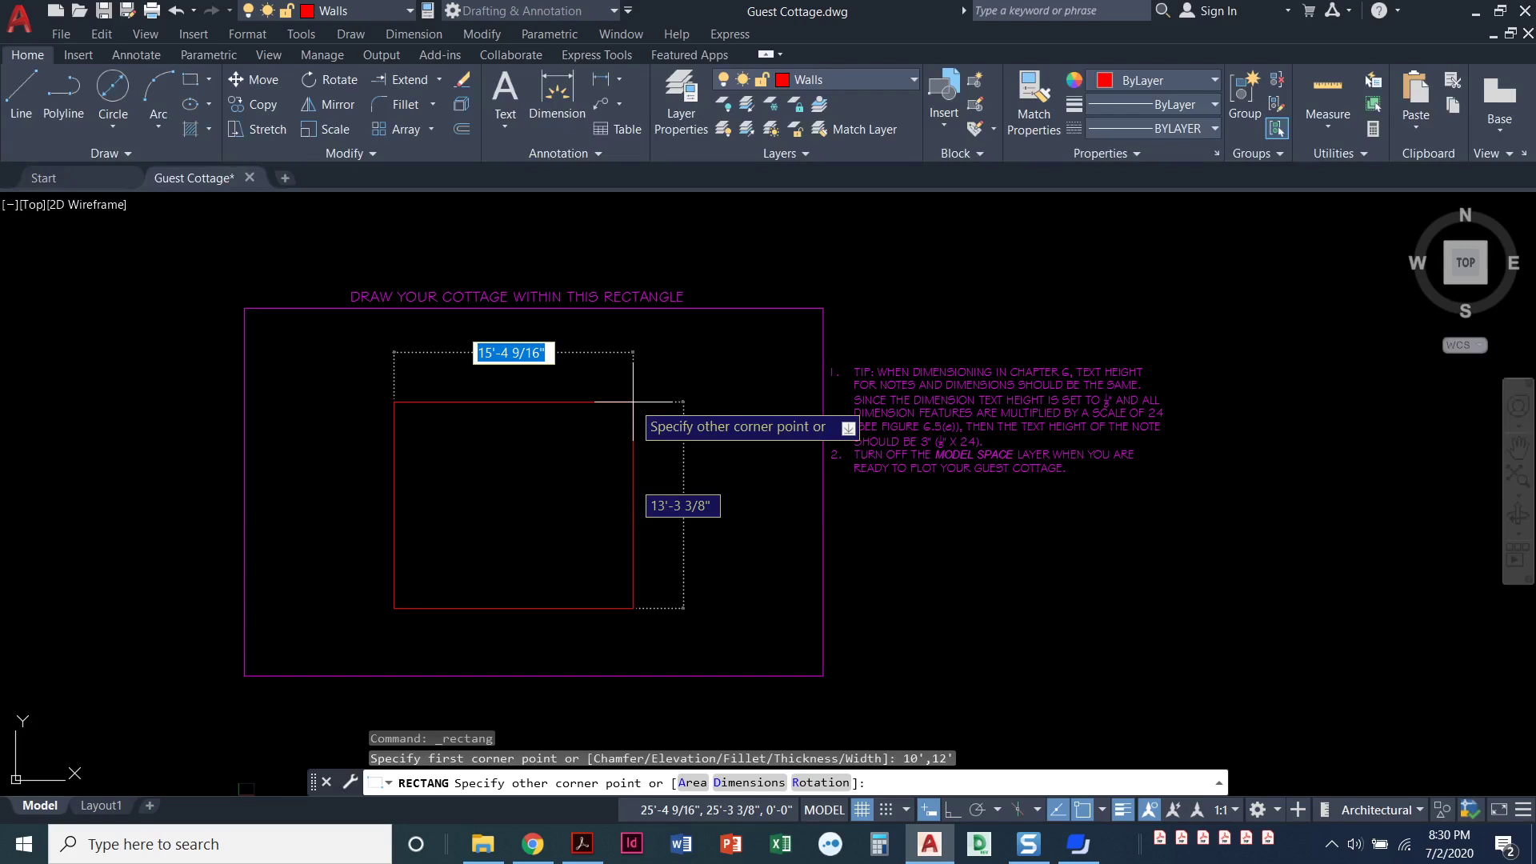
- Complete the rectangle at 18' wide by 15' high
{"action": "type", "text": "1"}
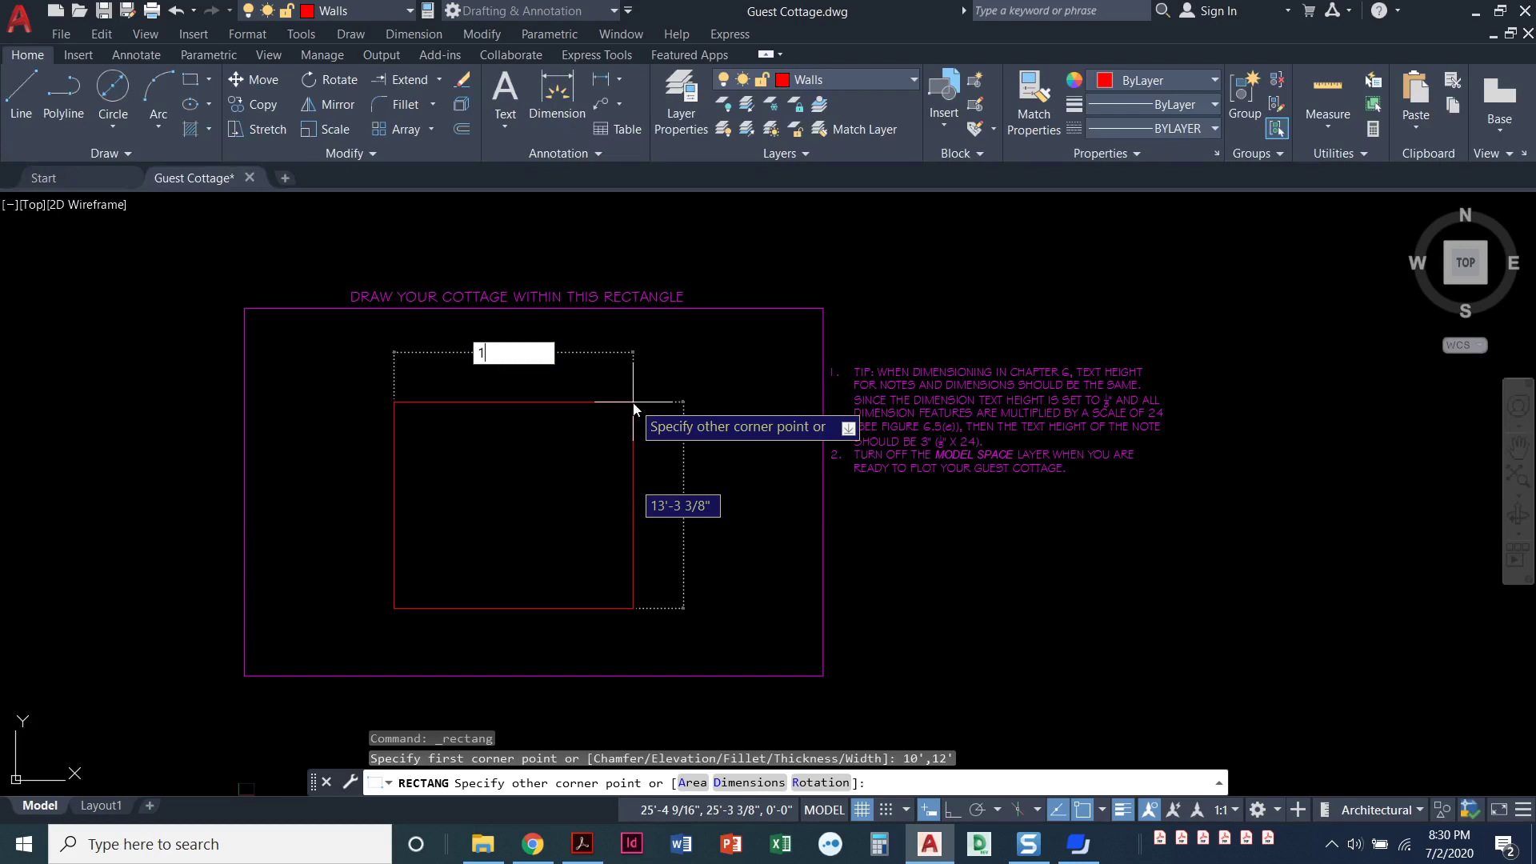
{"action": "type", "text": "8'"}
{"action": "key", "text": "Tab"}
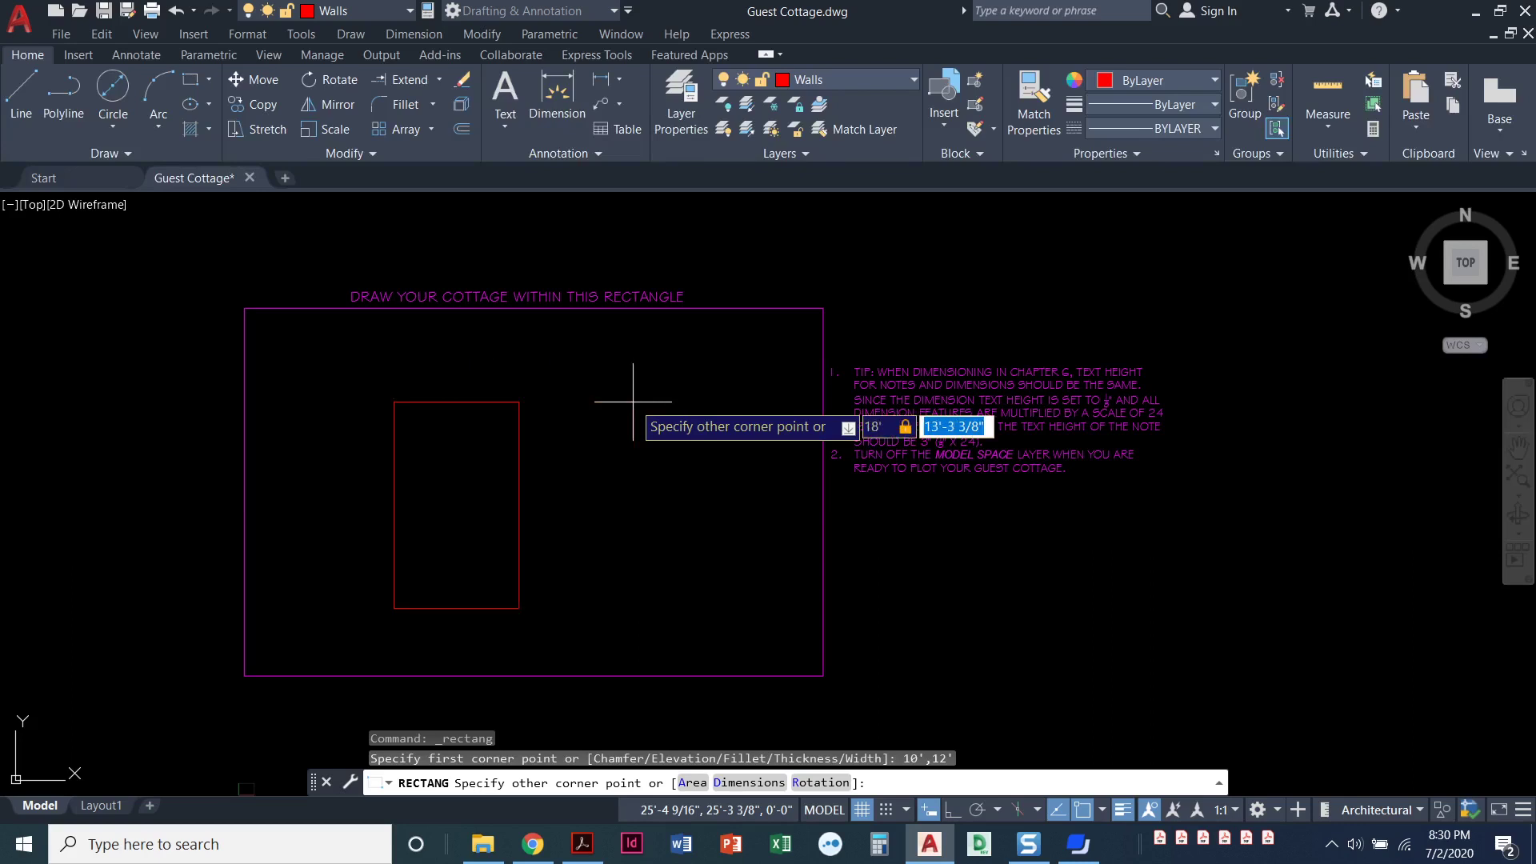
{"action": "type", "text": "15"}
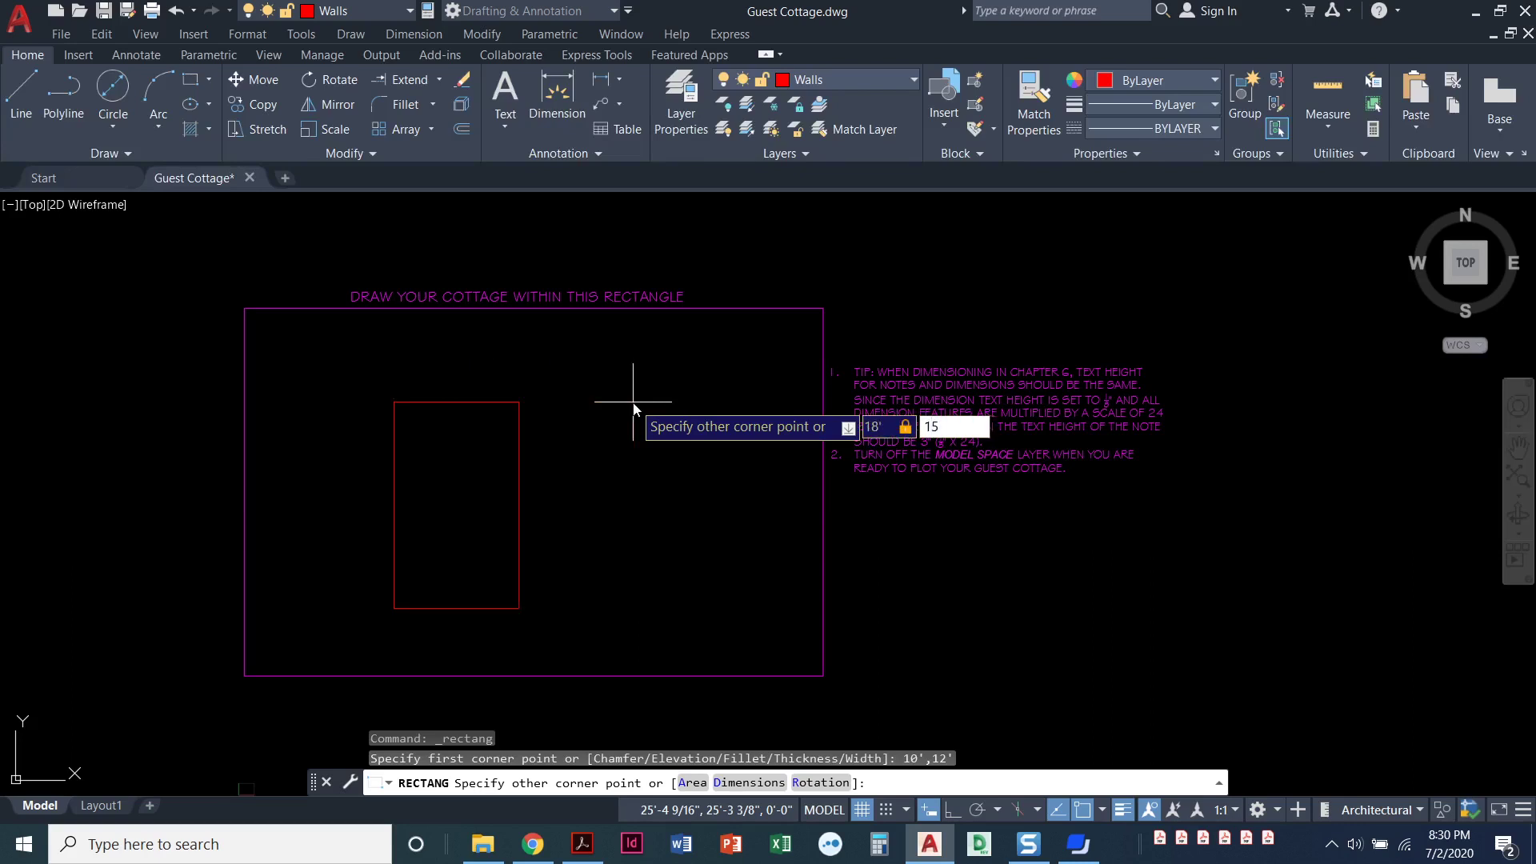
{"action": "type", "text": "'"}
{"action": "key", "text": "Return"}
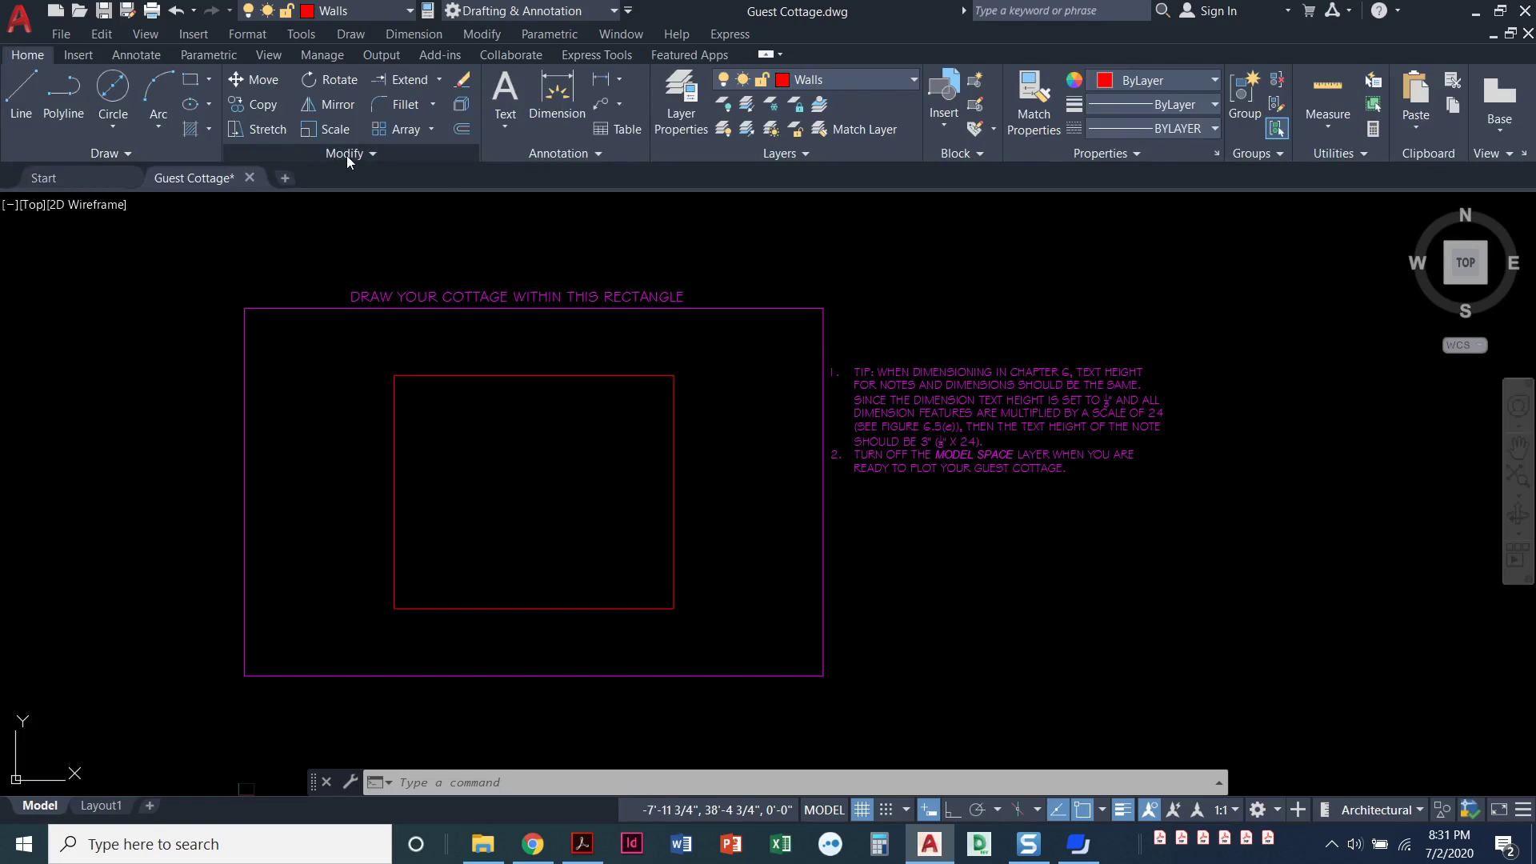
- Start the Offset command with a distance of 4
{"action": "left_click", "coordinate": [461, 128]}
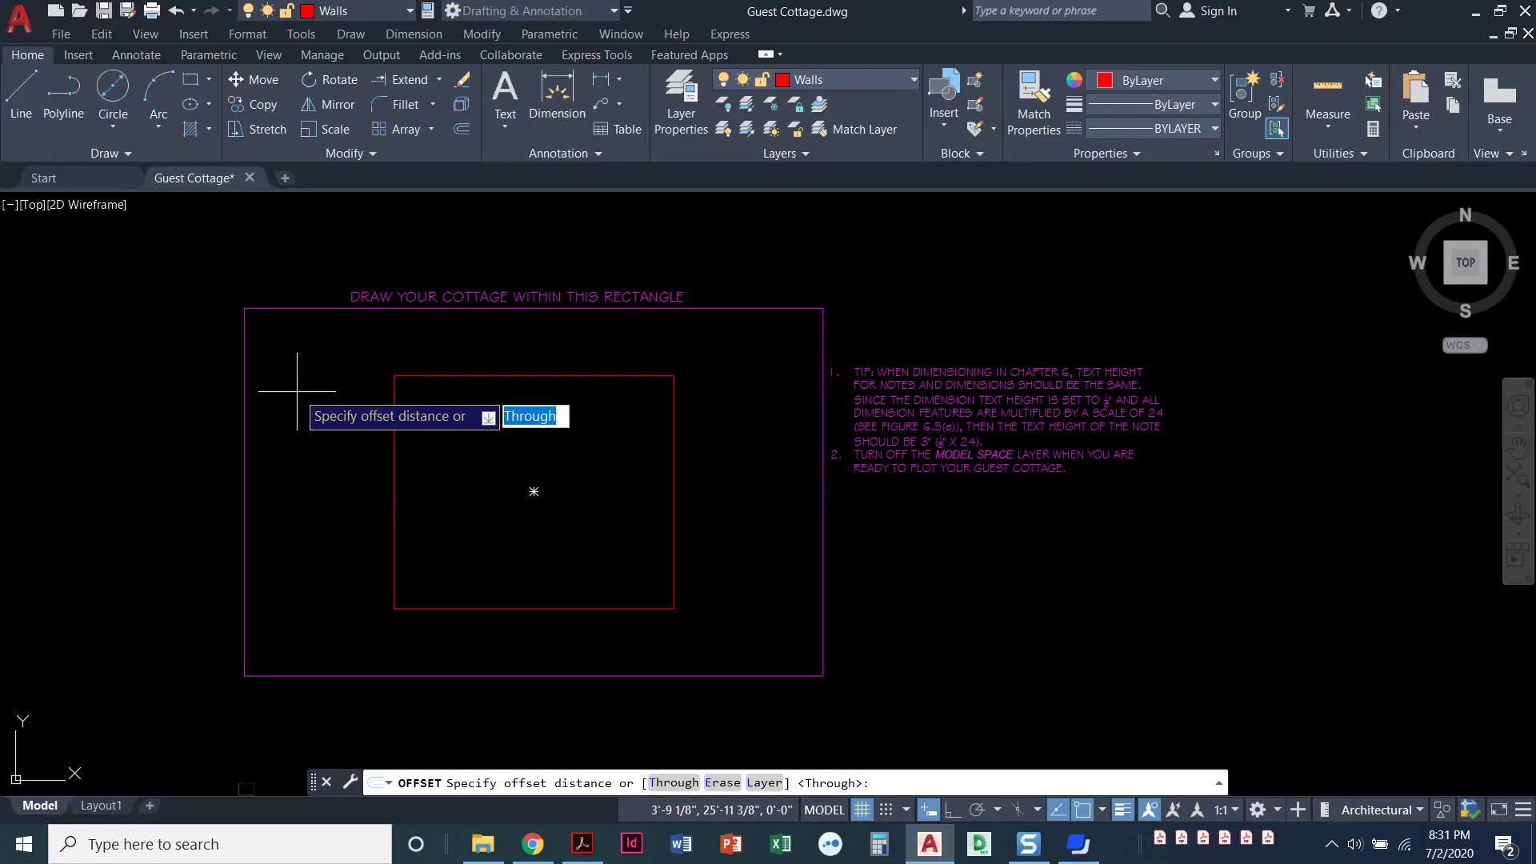
{"action": "type", "text": "4"}
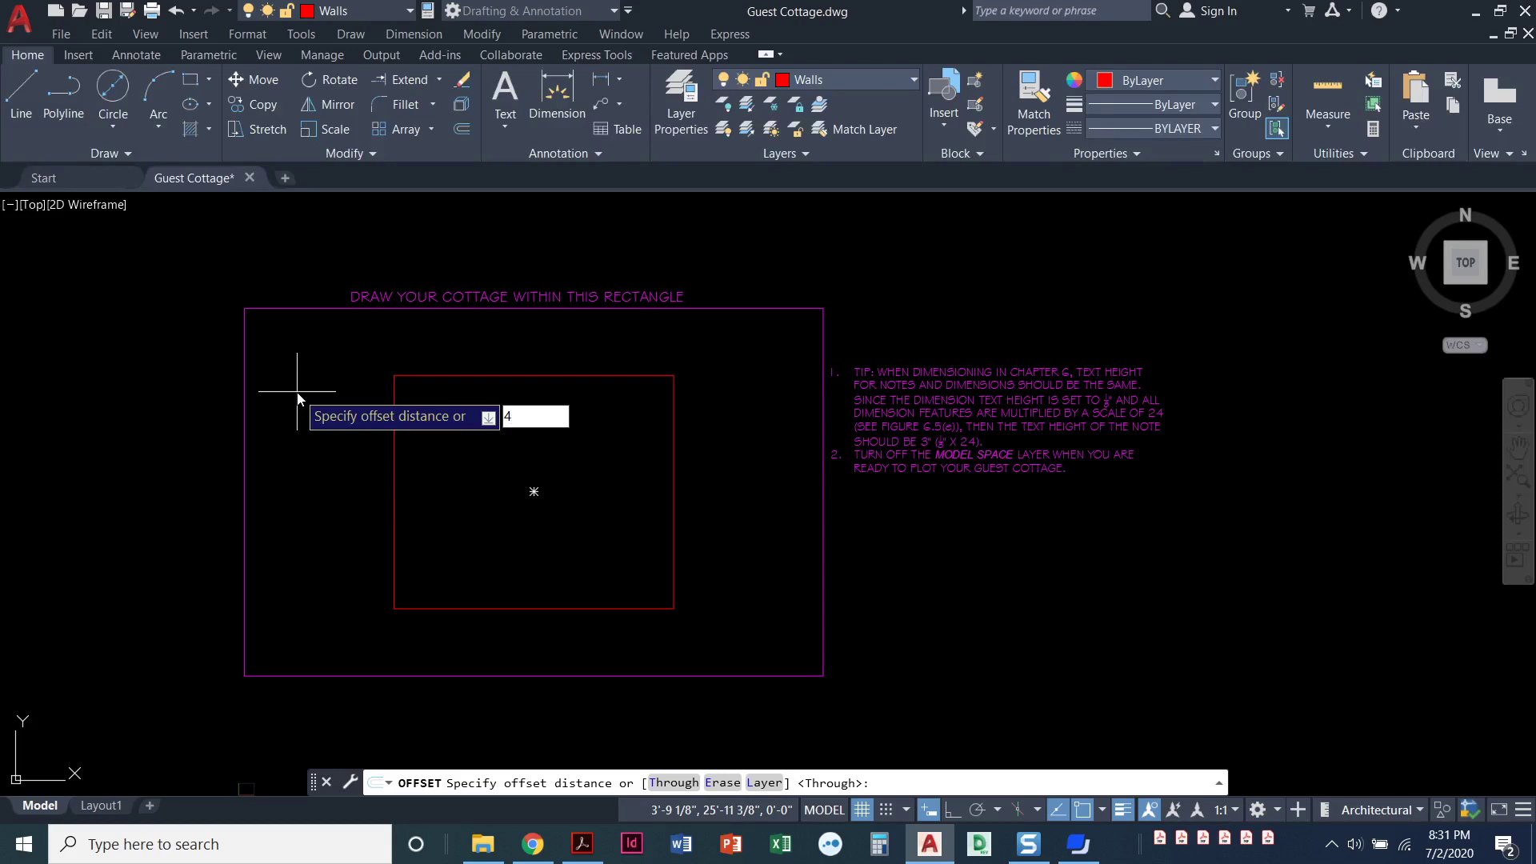
{"action": "key", "text": "Return"}
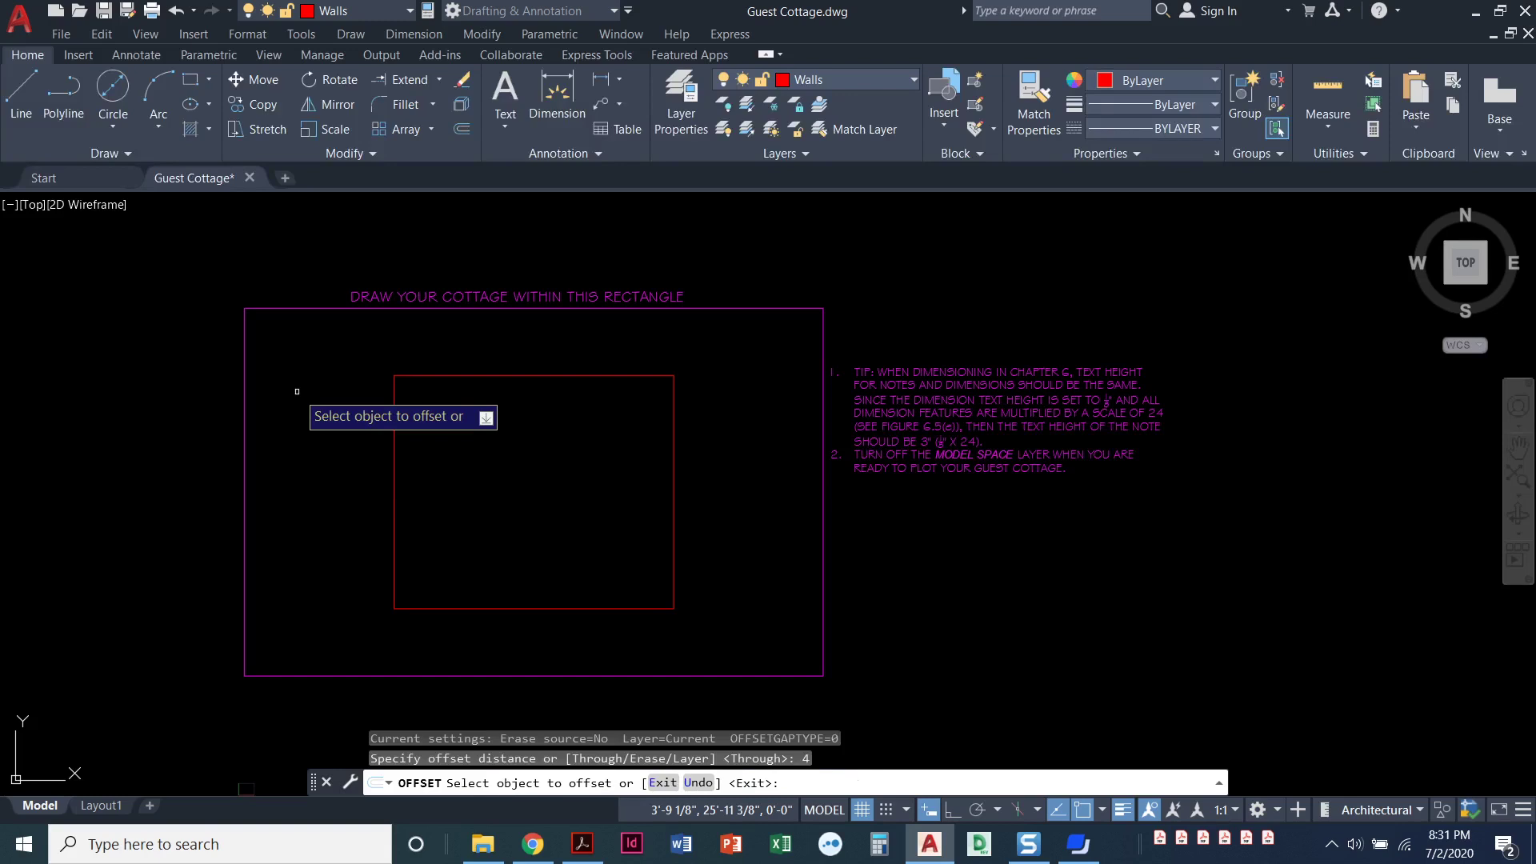
- Offset the red rectangle 4 inward to form the inner wall line
{"action": "left_click", "coordinate": [490, 376]}
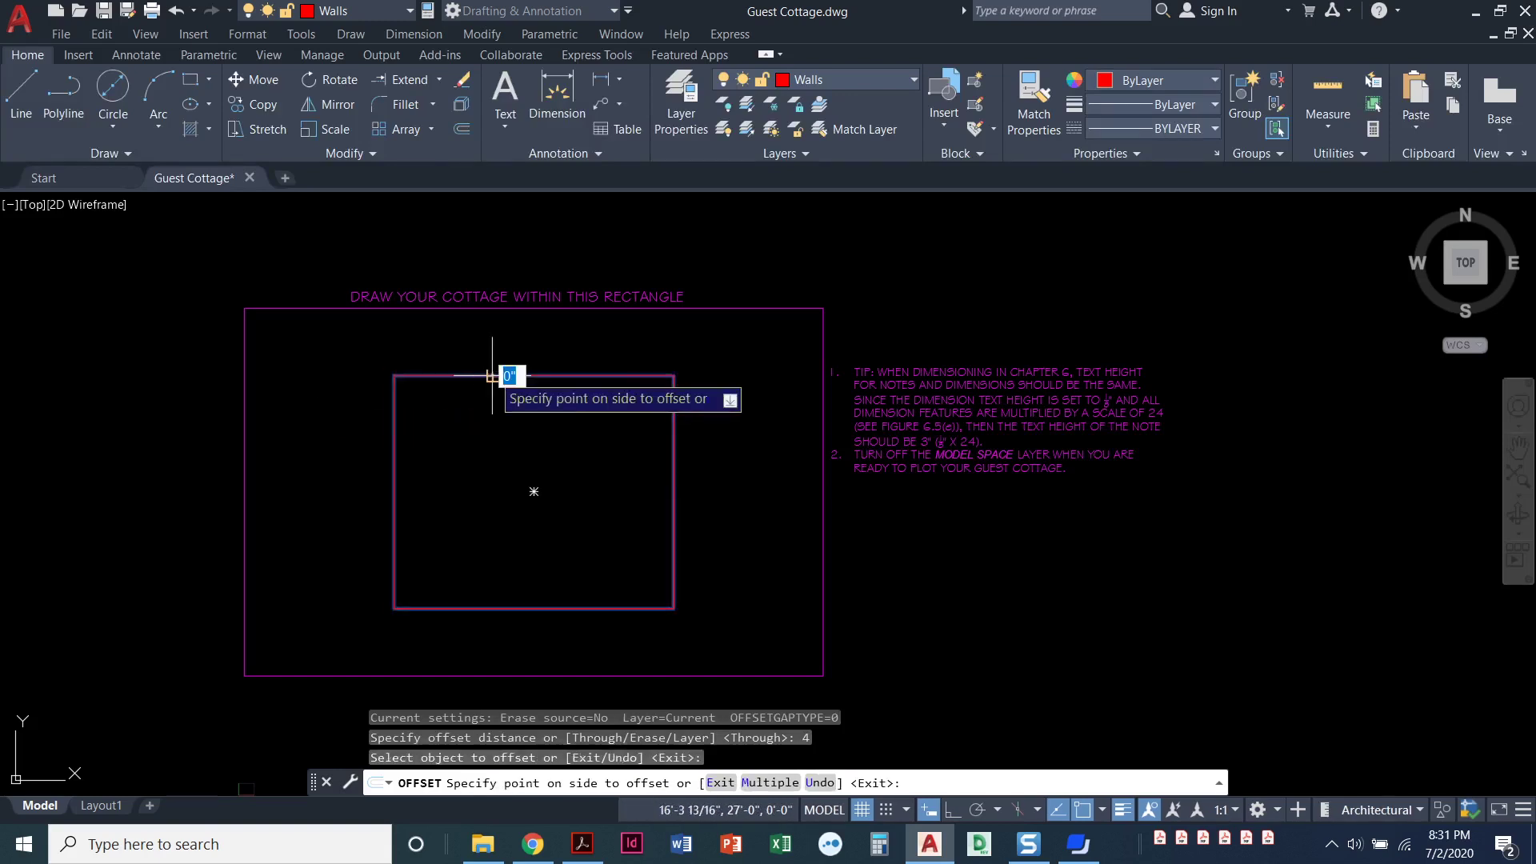
{"action": "left_click", "coordinate": [565, 459]}
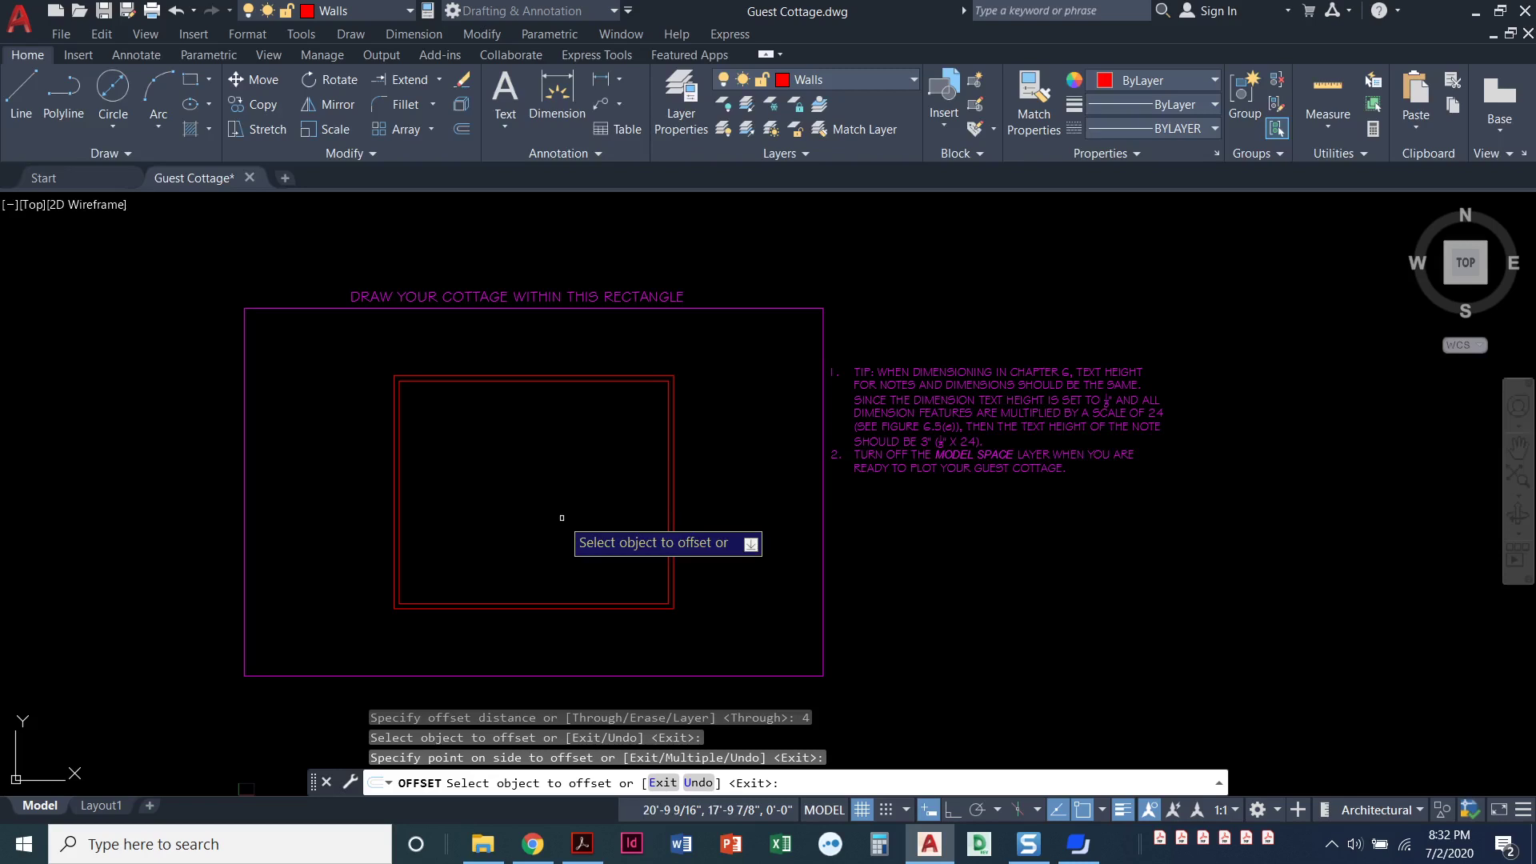
{"action": "key", "text": "Return"}
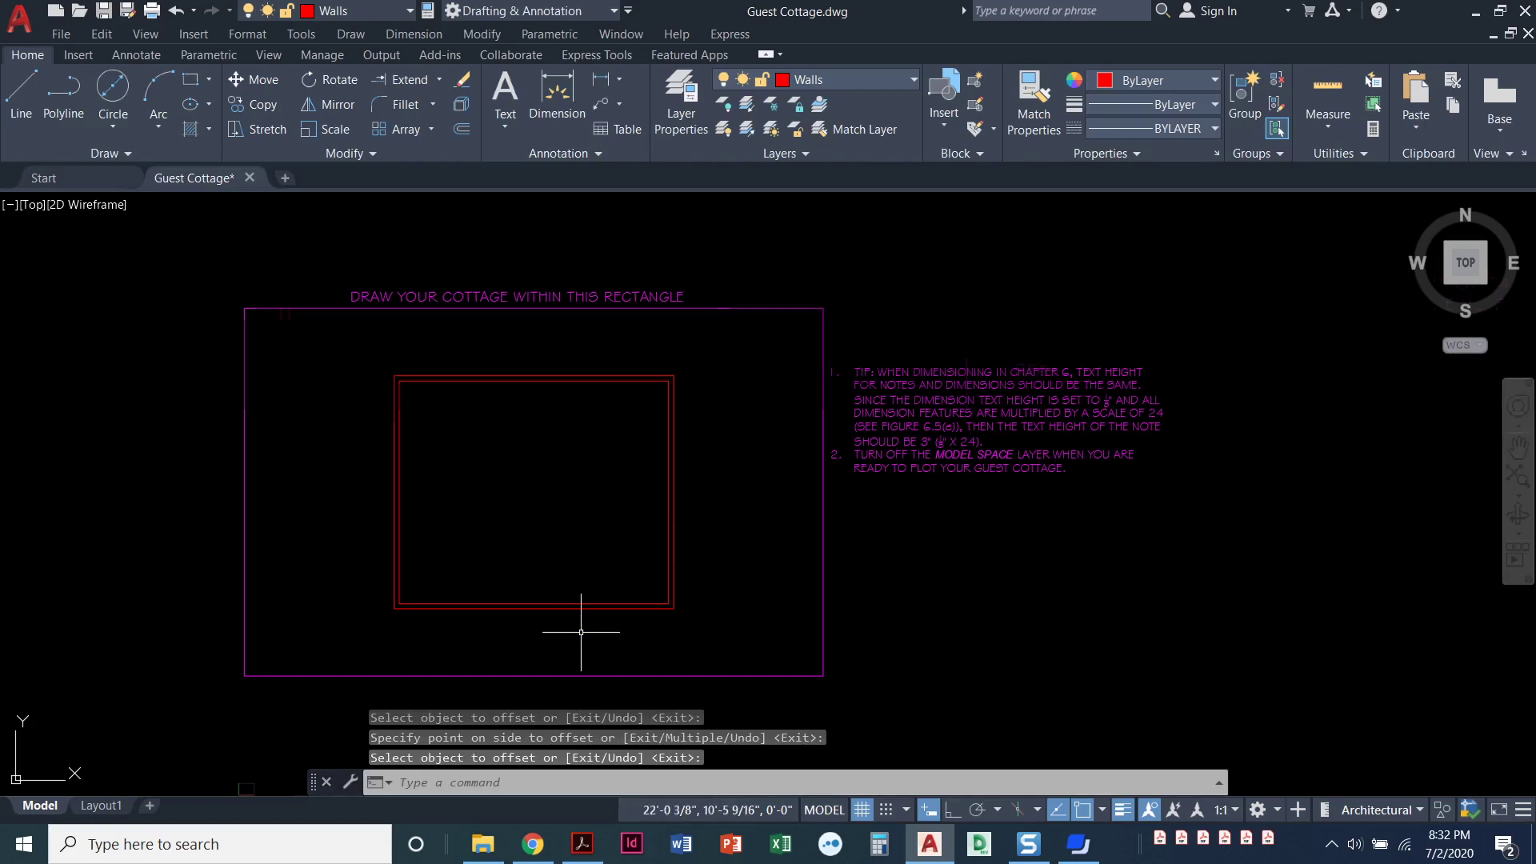
- Zoom in and select the outer rectangle to confirm it measures 18' by 15'
{"action": "scroll", "coordinate": [590, 627], "scroll_direction": "up", "scroll_amount": 3}
{"action": "middle_click_drag", "start_coordinate": [590, 627], "coordinate": [654, 689]}
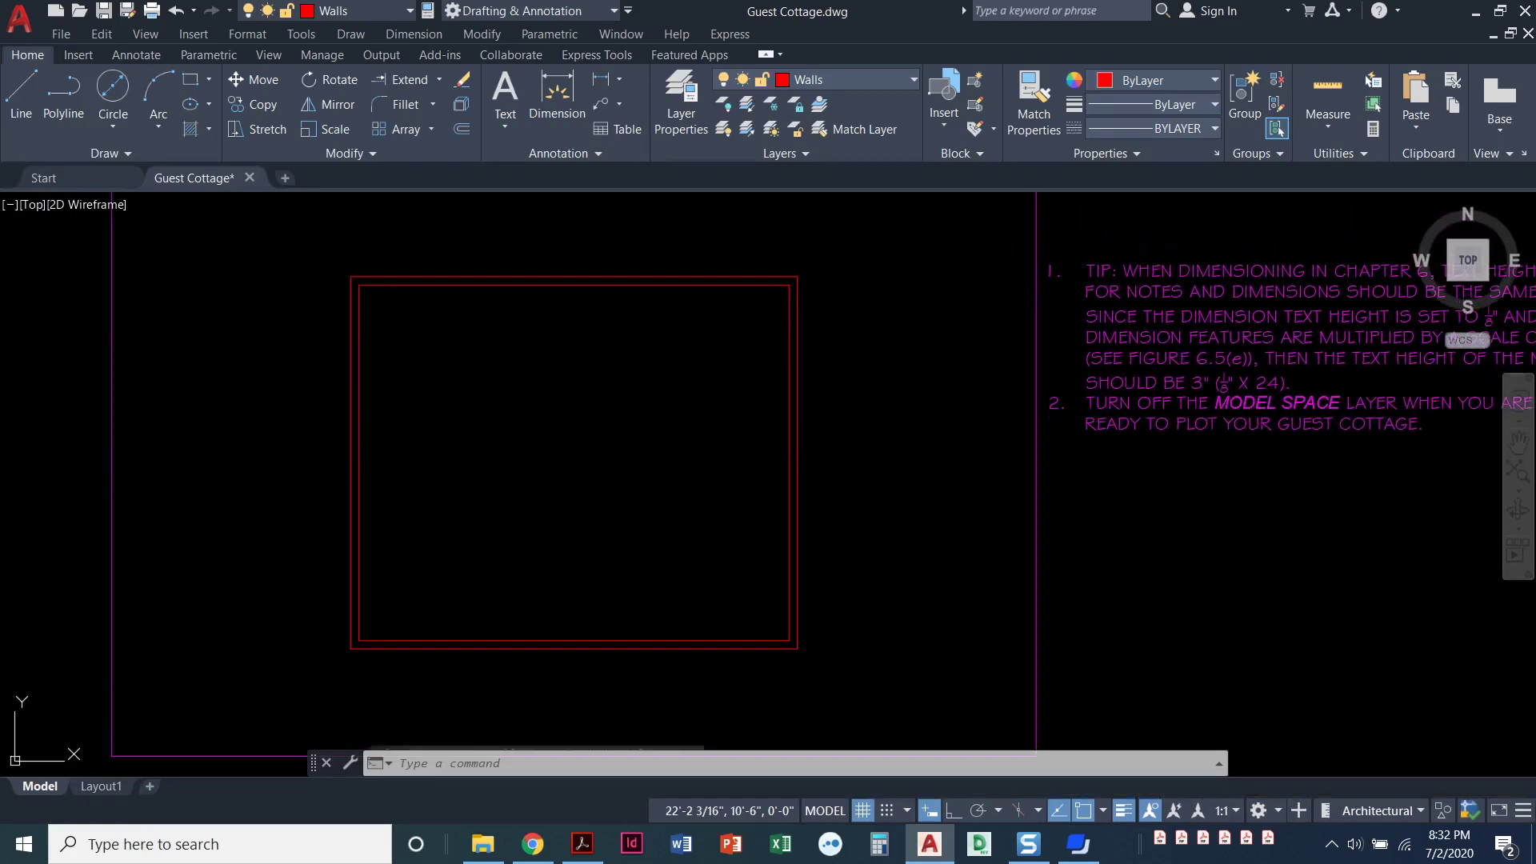
{"action": "left_click", "coordinate": [781, 648]}
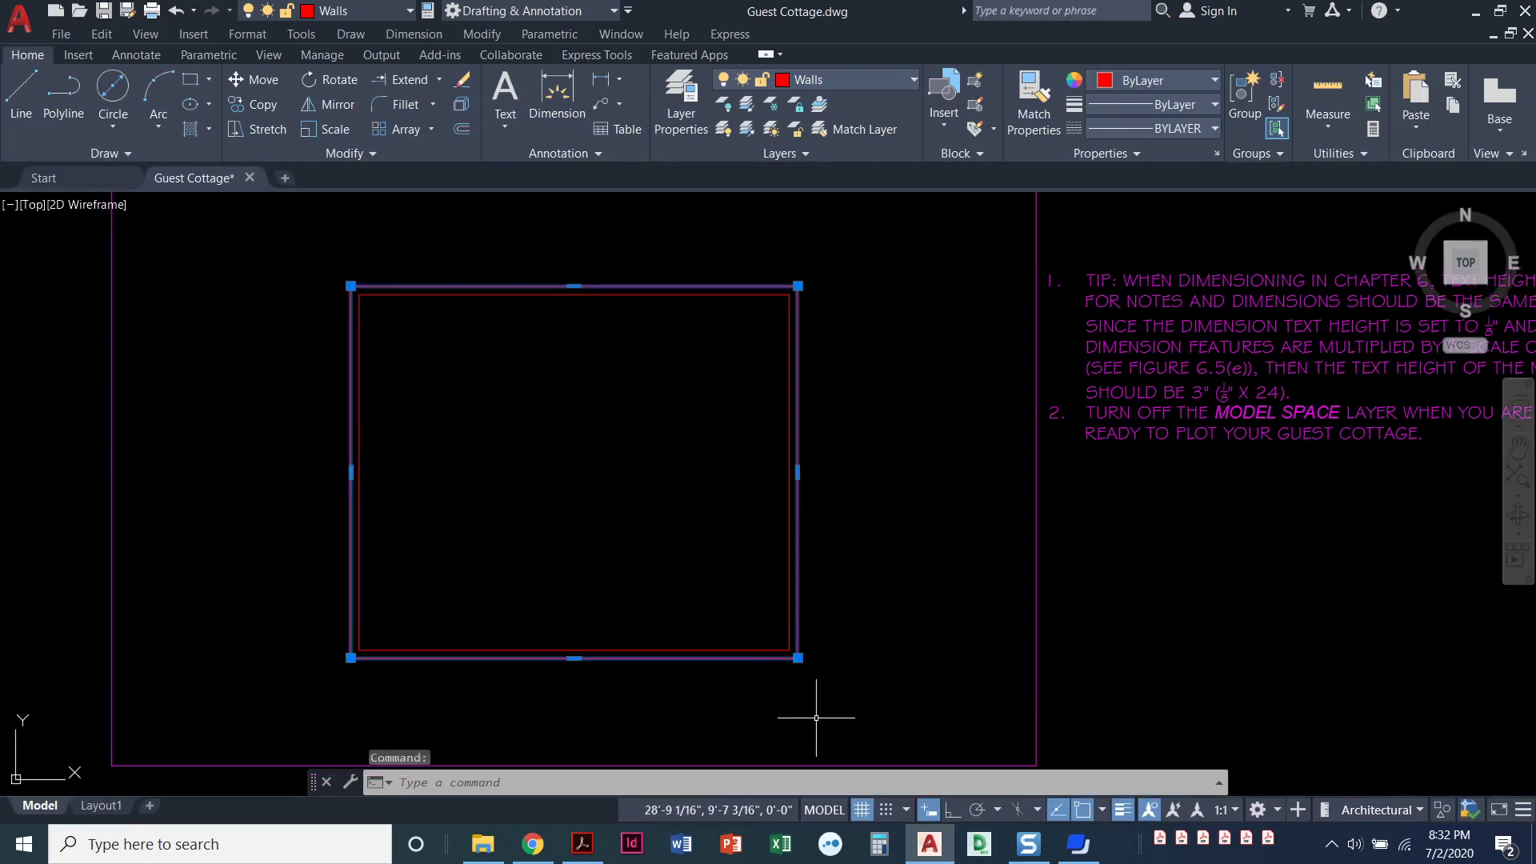
{"action": "mouse_move", "coordinate": [798, 658]}
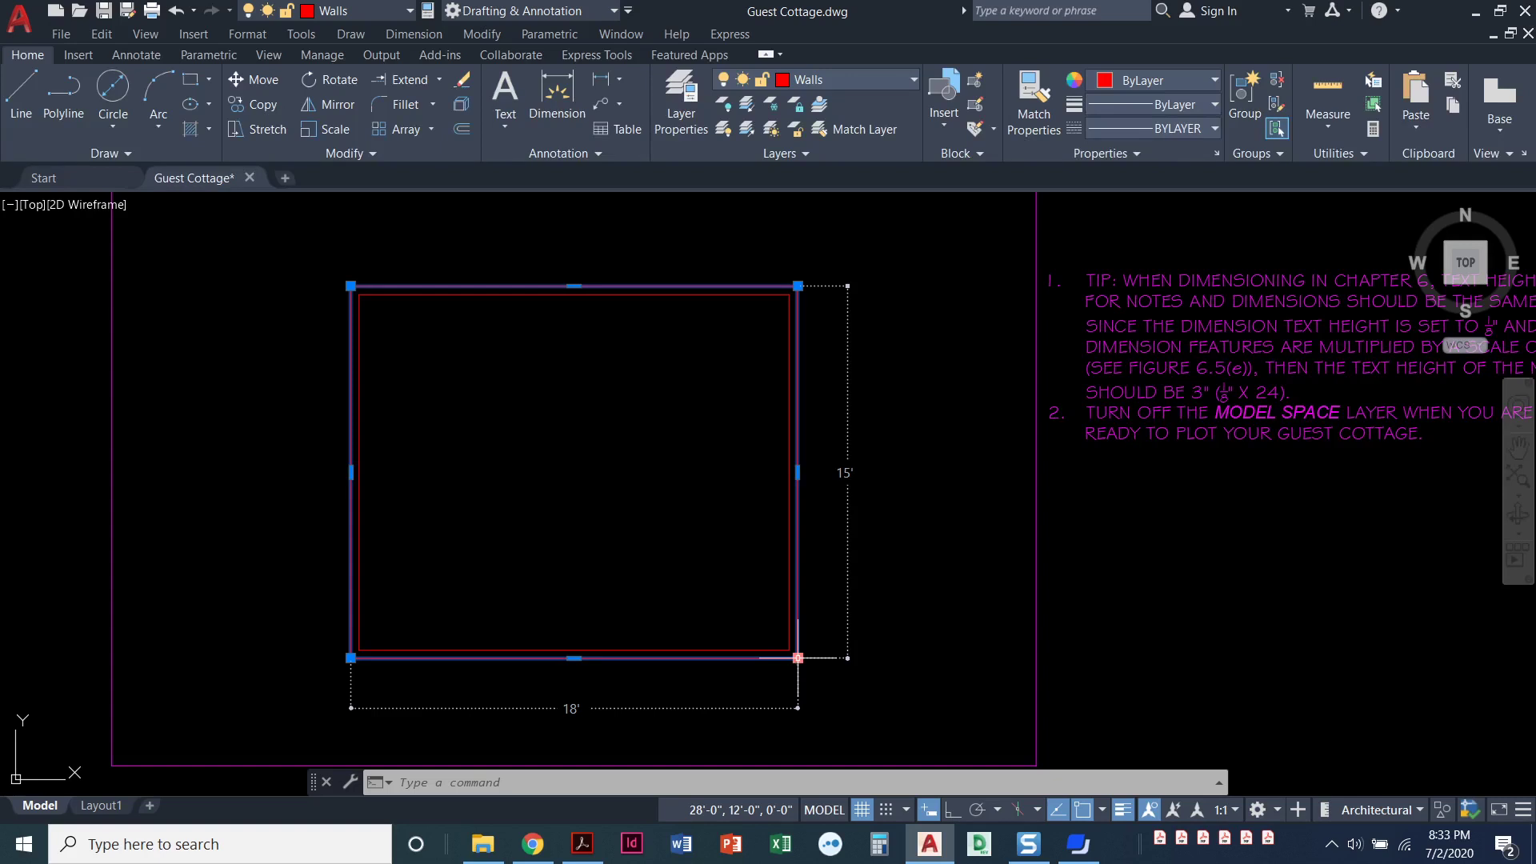
- Explode both wall rectangles into individual line segments
{"action": "key", "text": "Escape"}
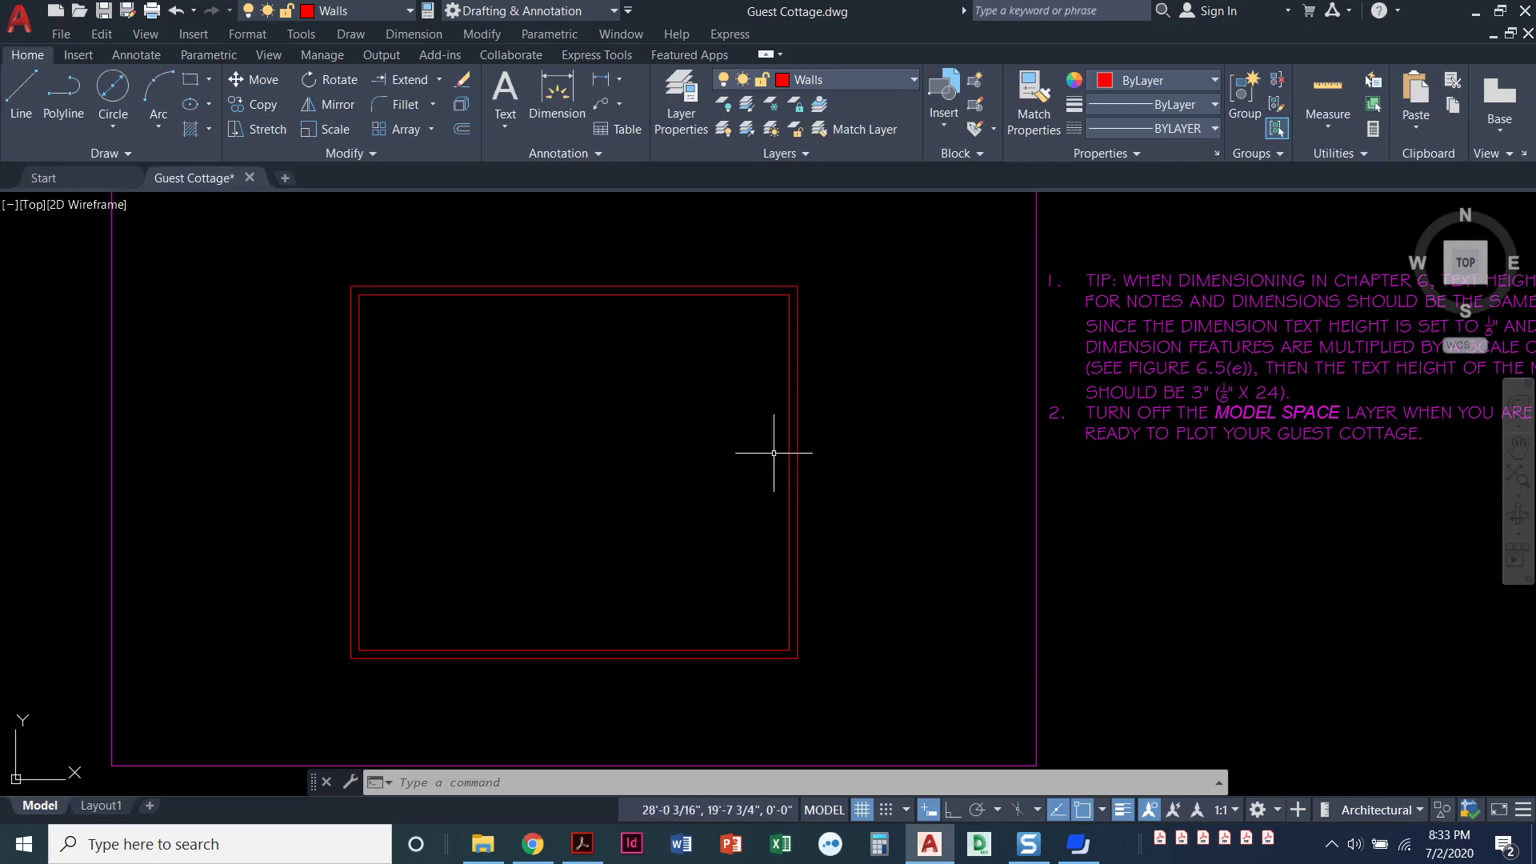
{"action": "left_click", "coordinate": [463, 106]}
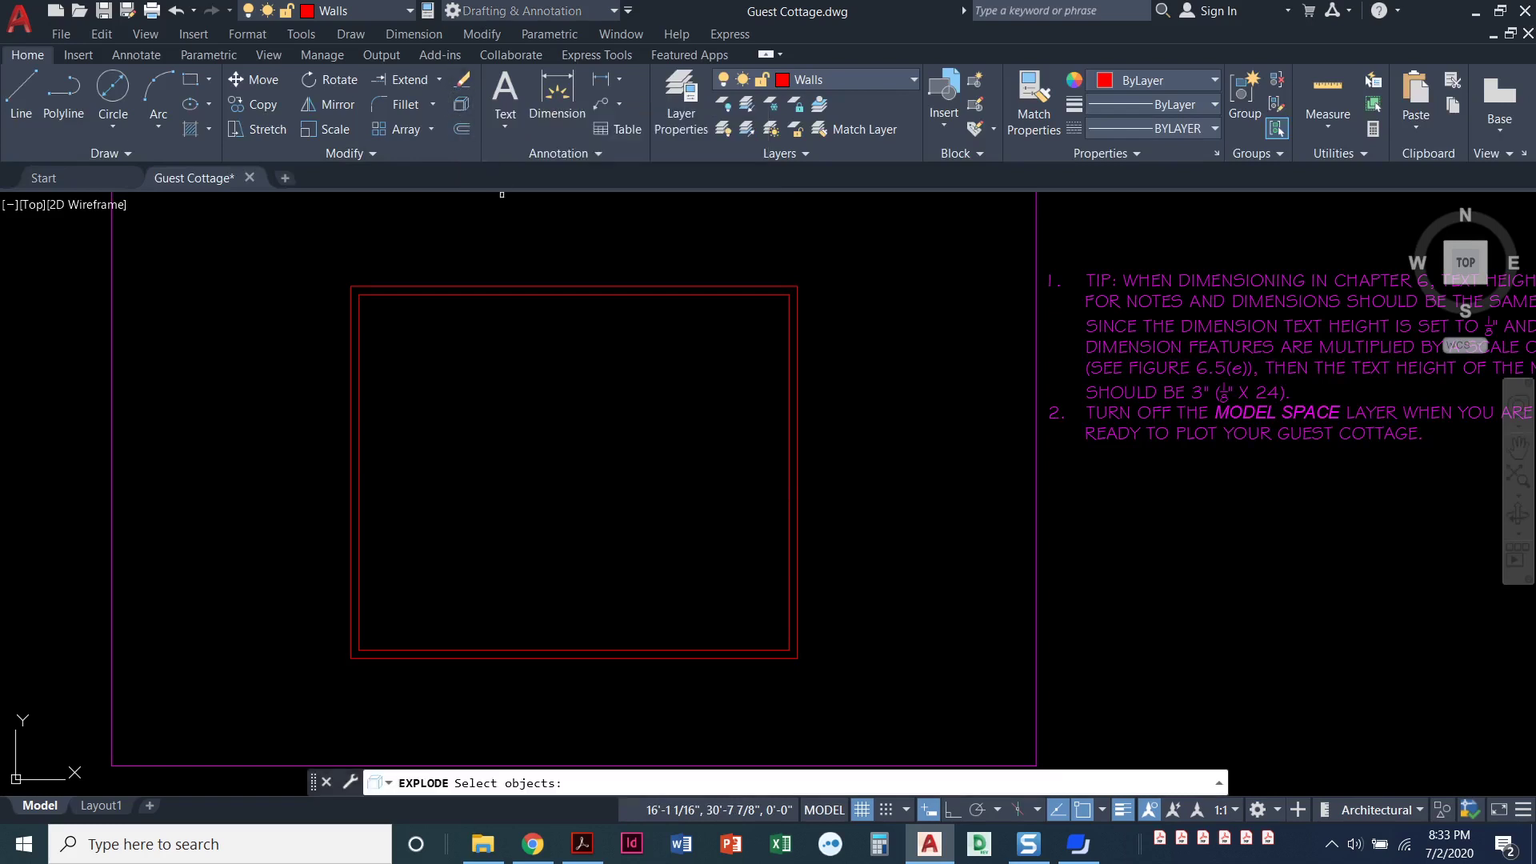
{"action": "left_click", "coordinate": [602, 319]}
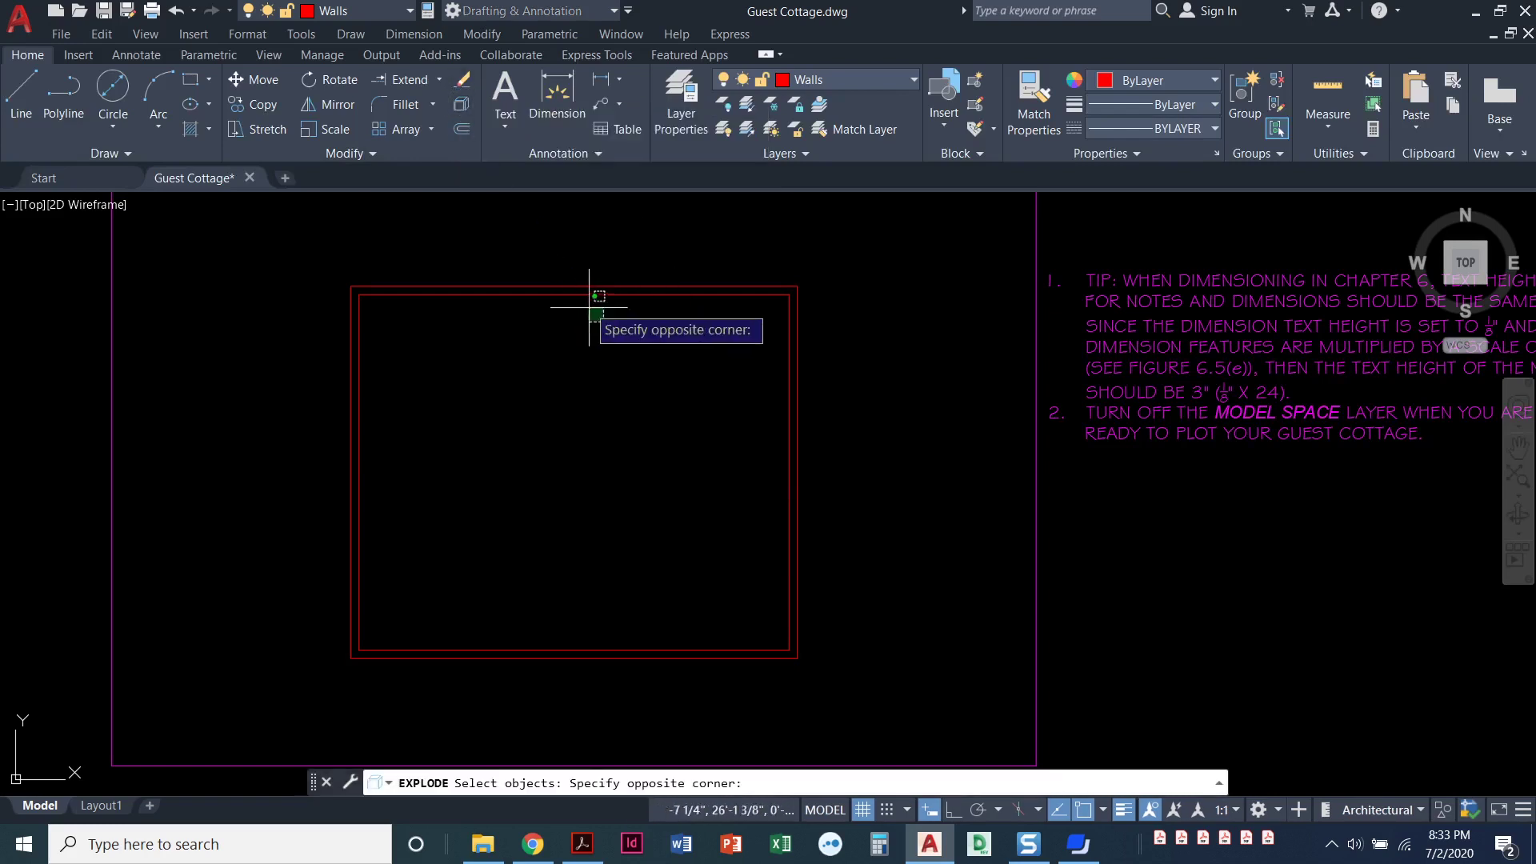
{"action": "left_click", "coordinate": [549, 267]}
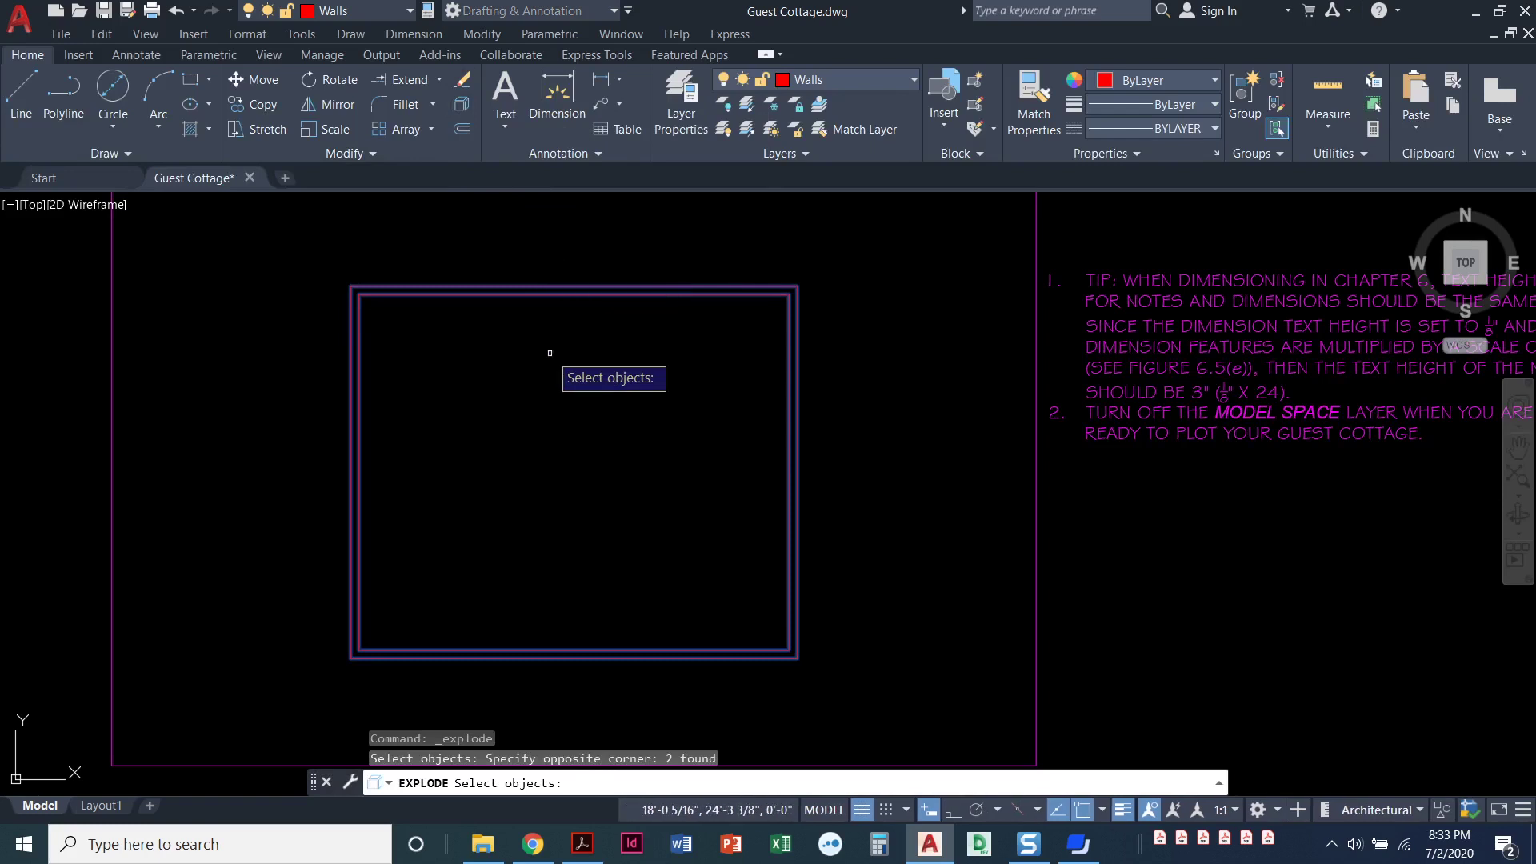
{"action": "key", "text": "Return"}
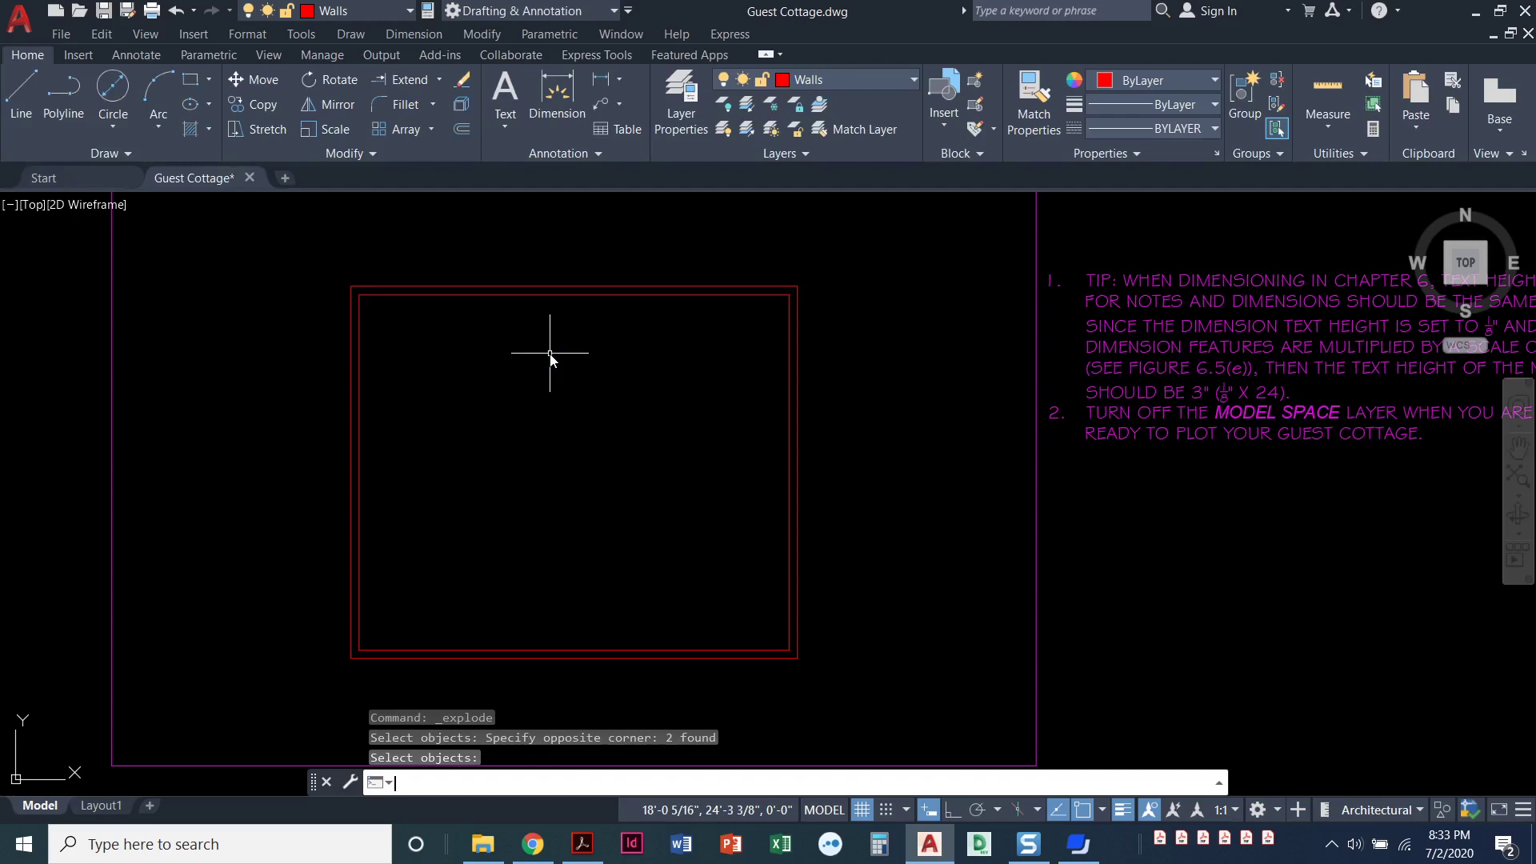
- Select the two top wall lines to verify they are separate, then clear the selection
{"action": "left_click", "coordinate": [599, 316]}
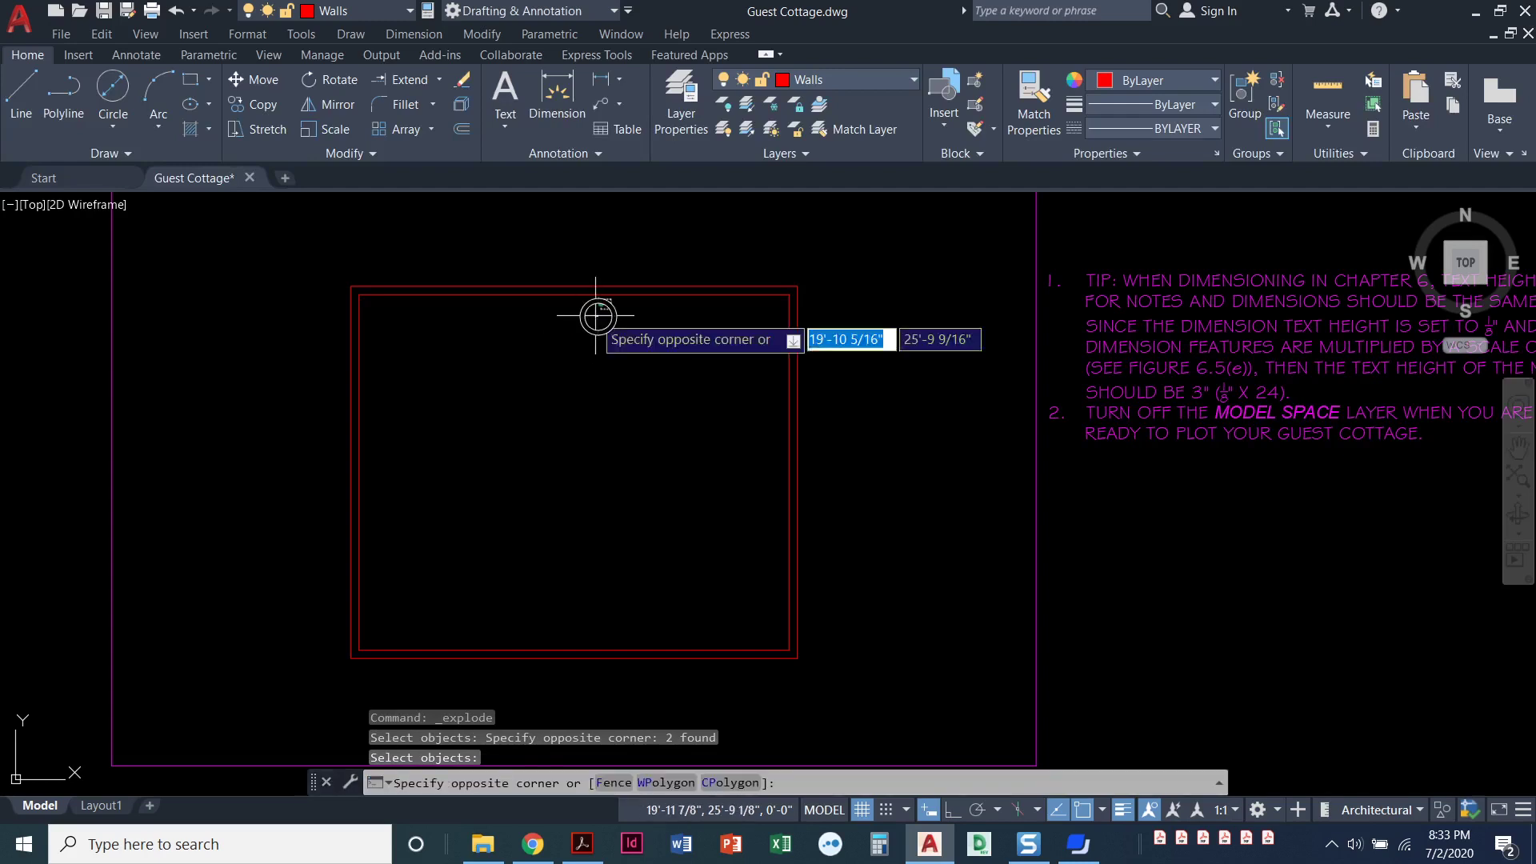
{"action": "left_click", "coordinate": [549, 249]}
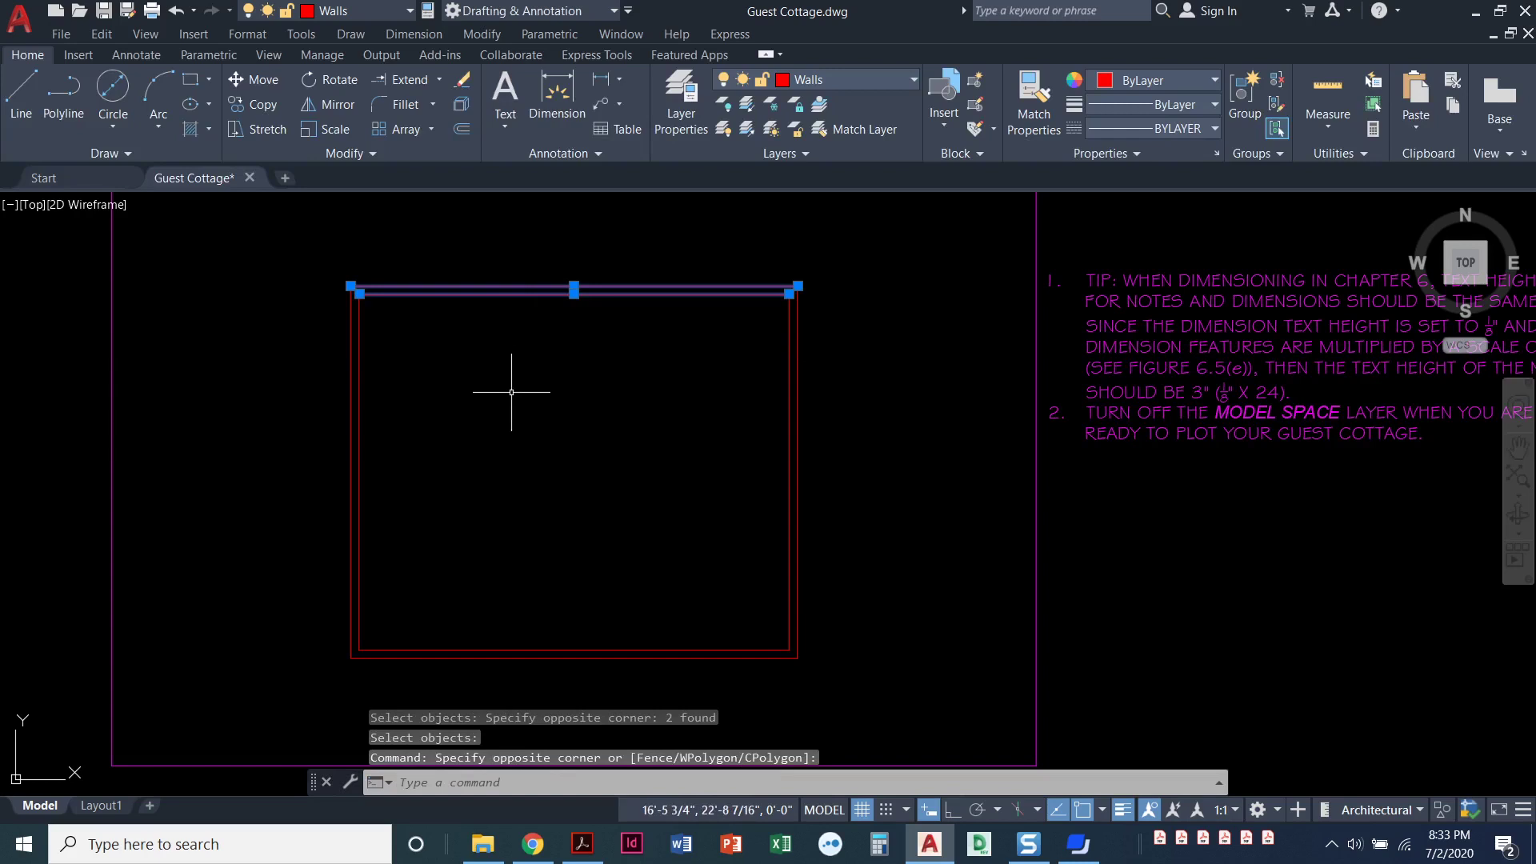
{"action": "key", "text": "Escape"}
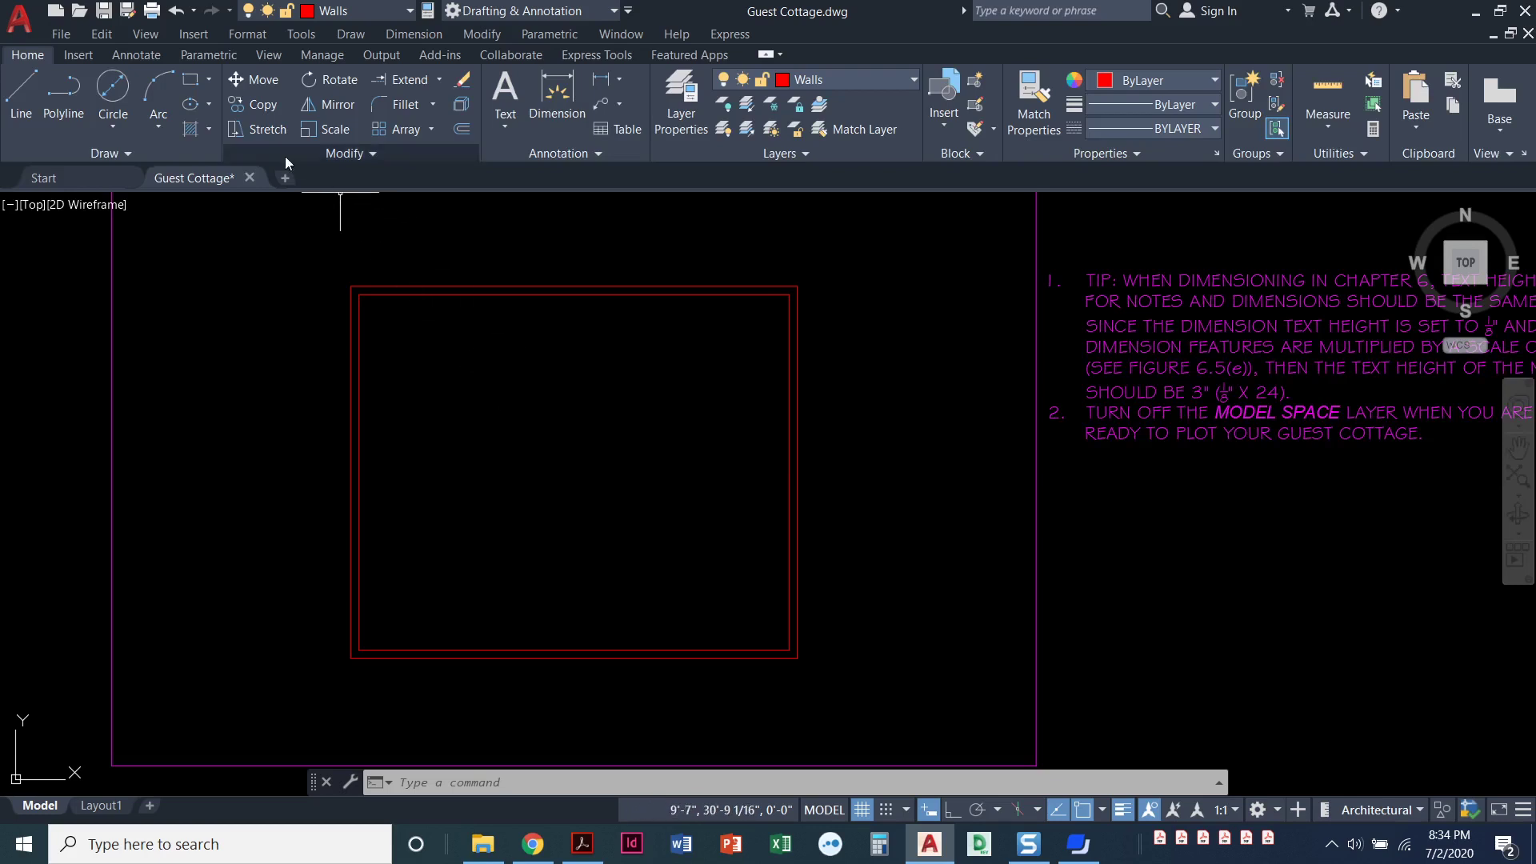
- Offset the right outer wall 7'-4" to the left to create a vertical partition
{"action": "left_click", "coordinate": [462, 128]}
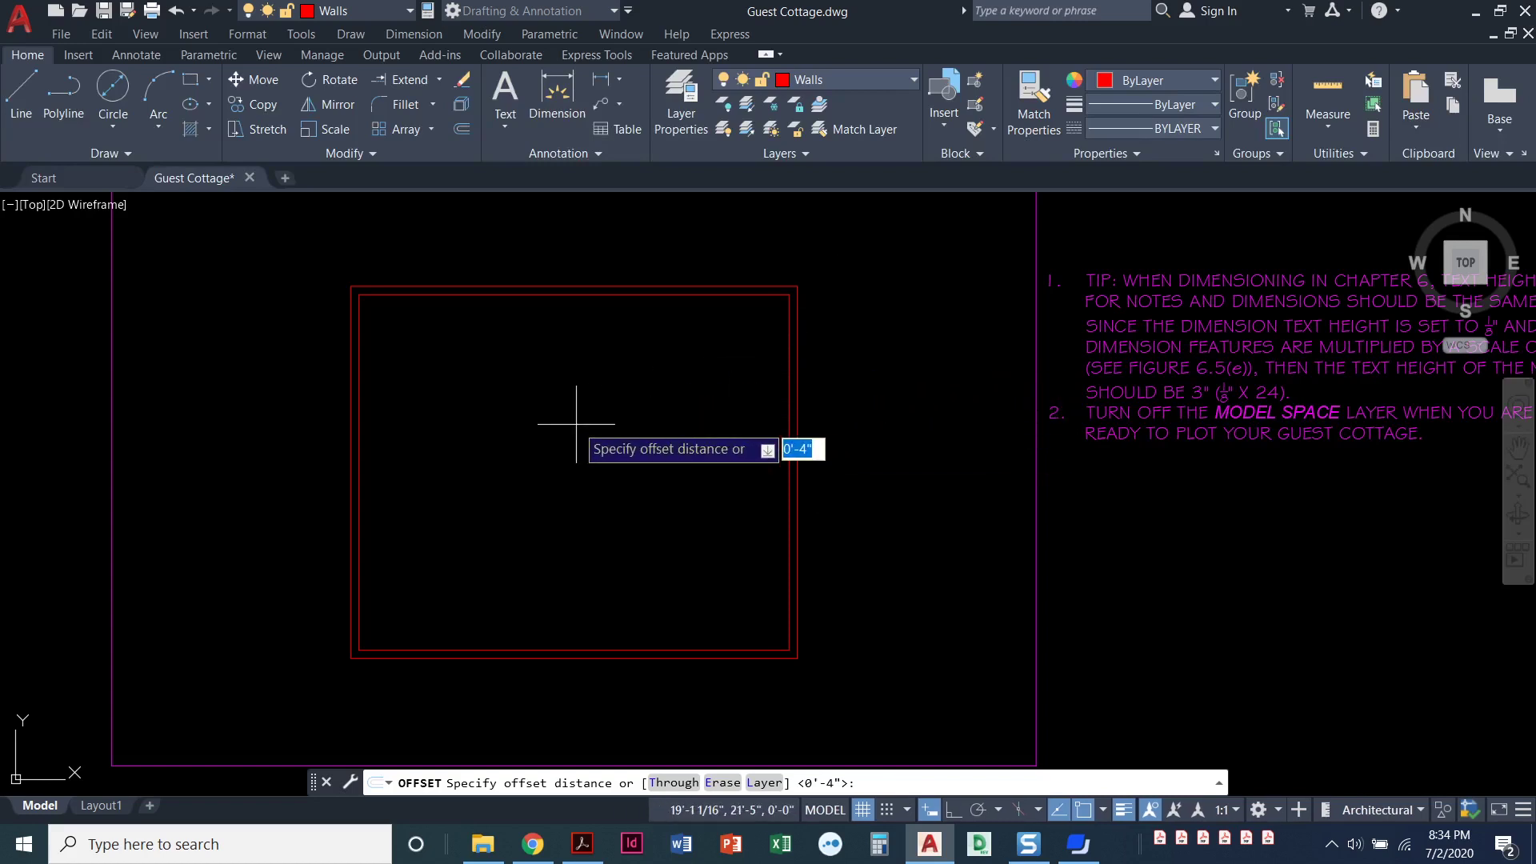
{"action": "type", "text": "7'4"}
{"action": "key", "text": "Return"}
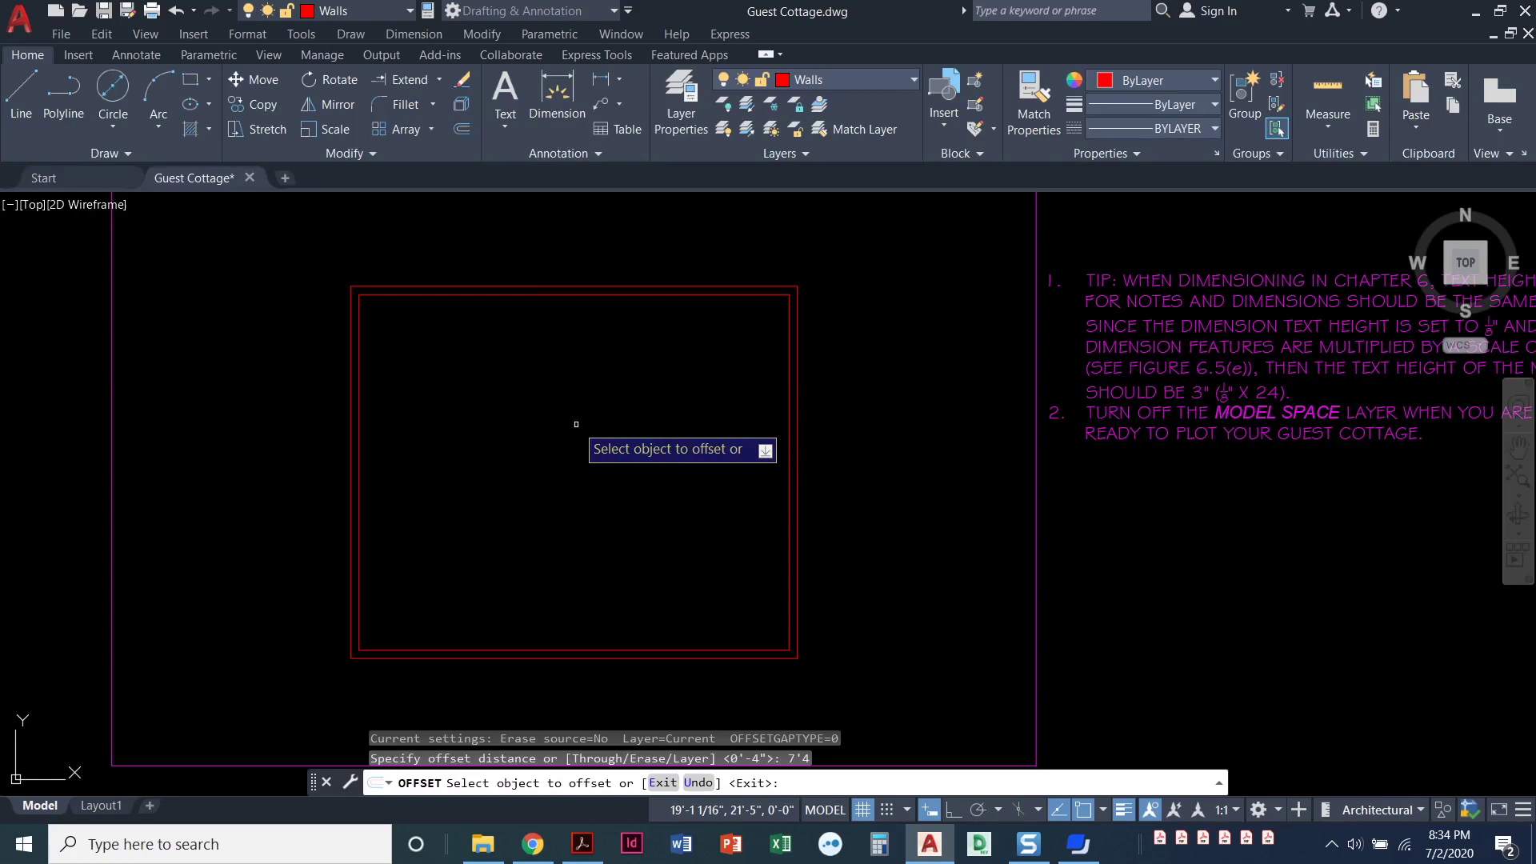
{"action": "left_click", "coordinate": [797, 419]}
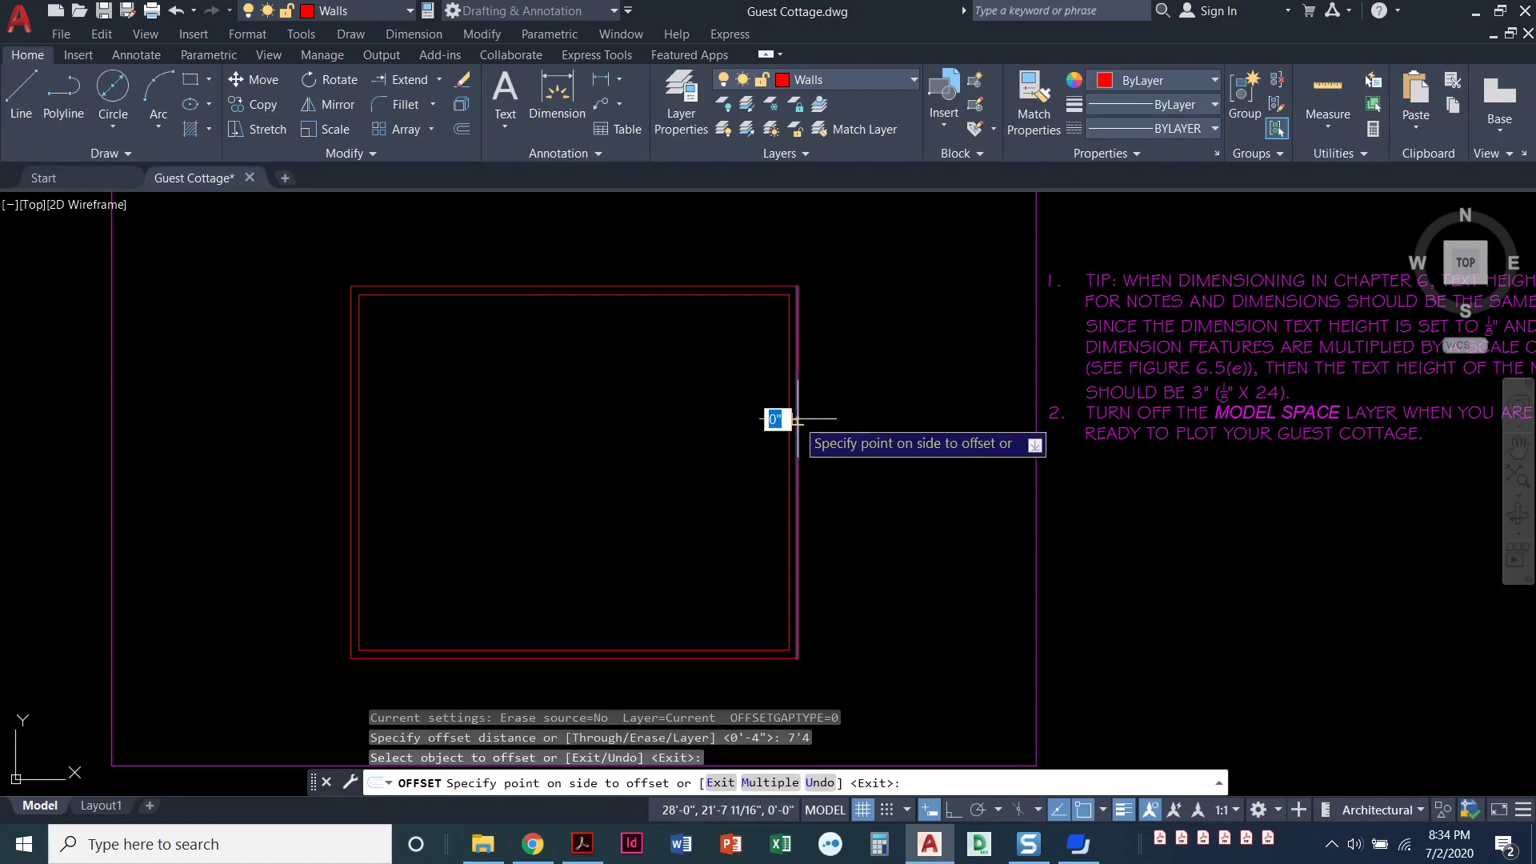
{"action": "left_click", "coordinate": [556, 448]}
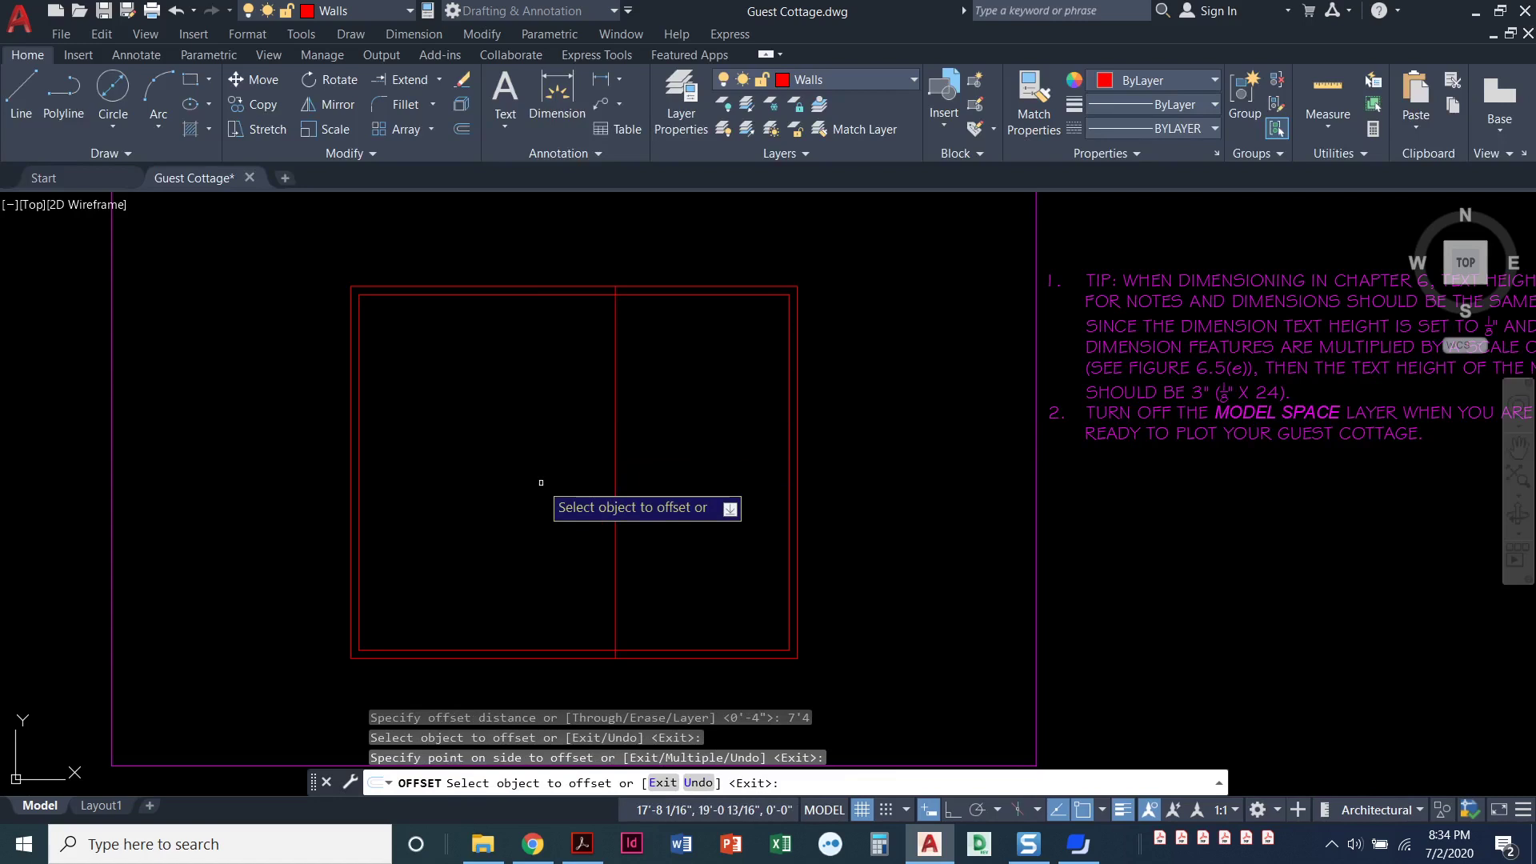
{"action": "key", "text": "Return"}
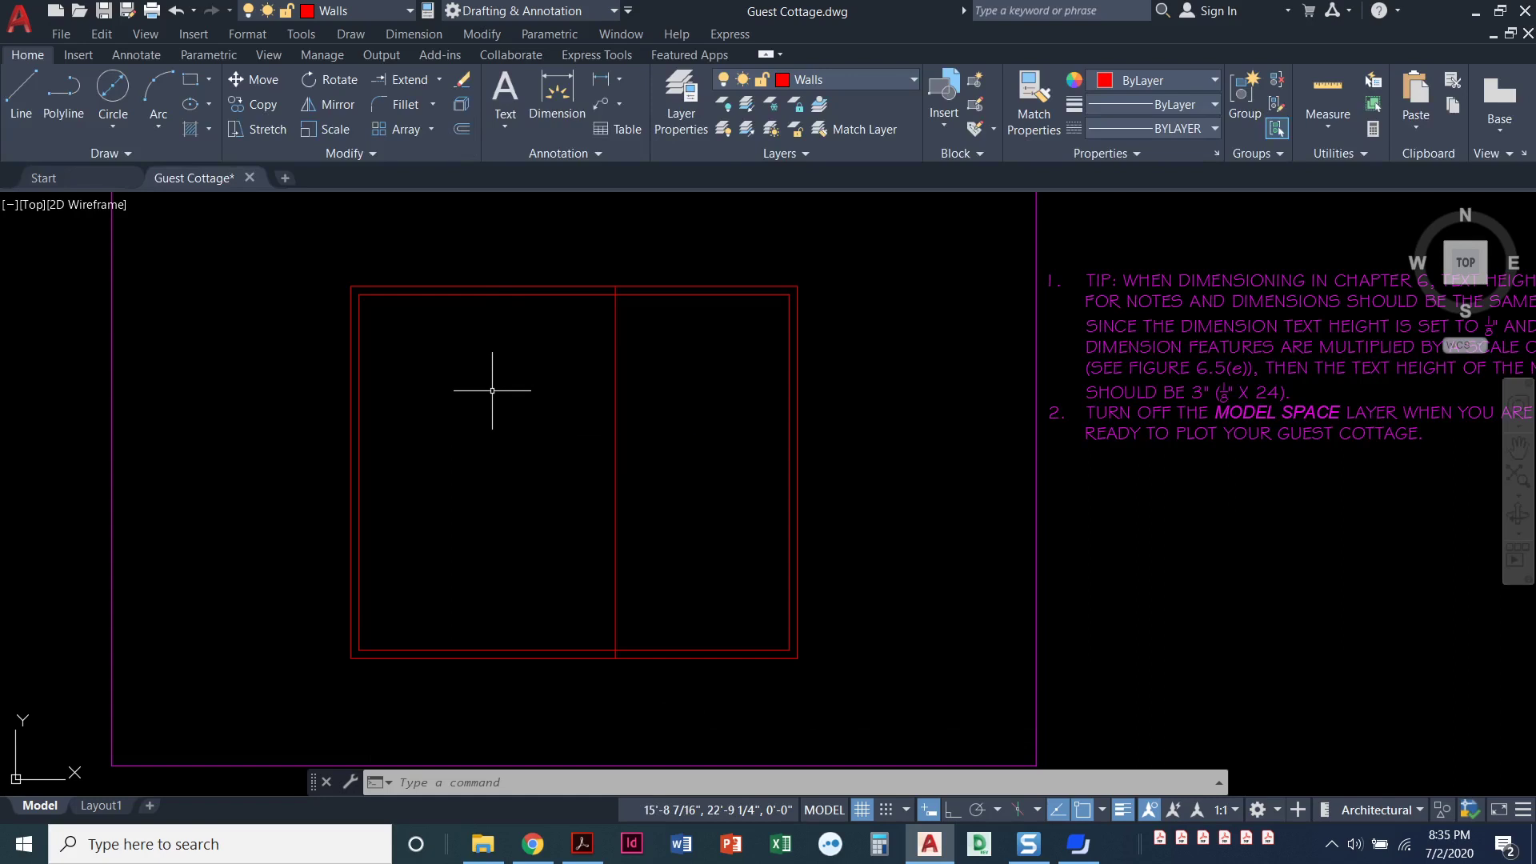
- Restart the Offset command with the O alias
{"action": "type", "text": "o"}
{"action": "key", "text": "Return"}
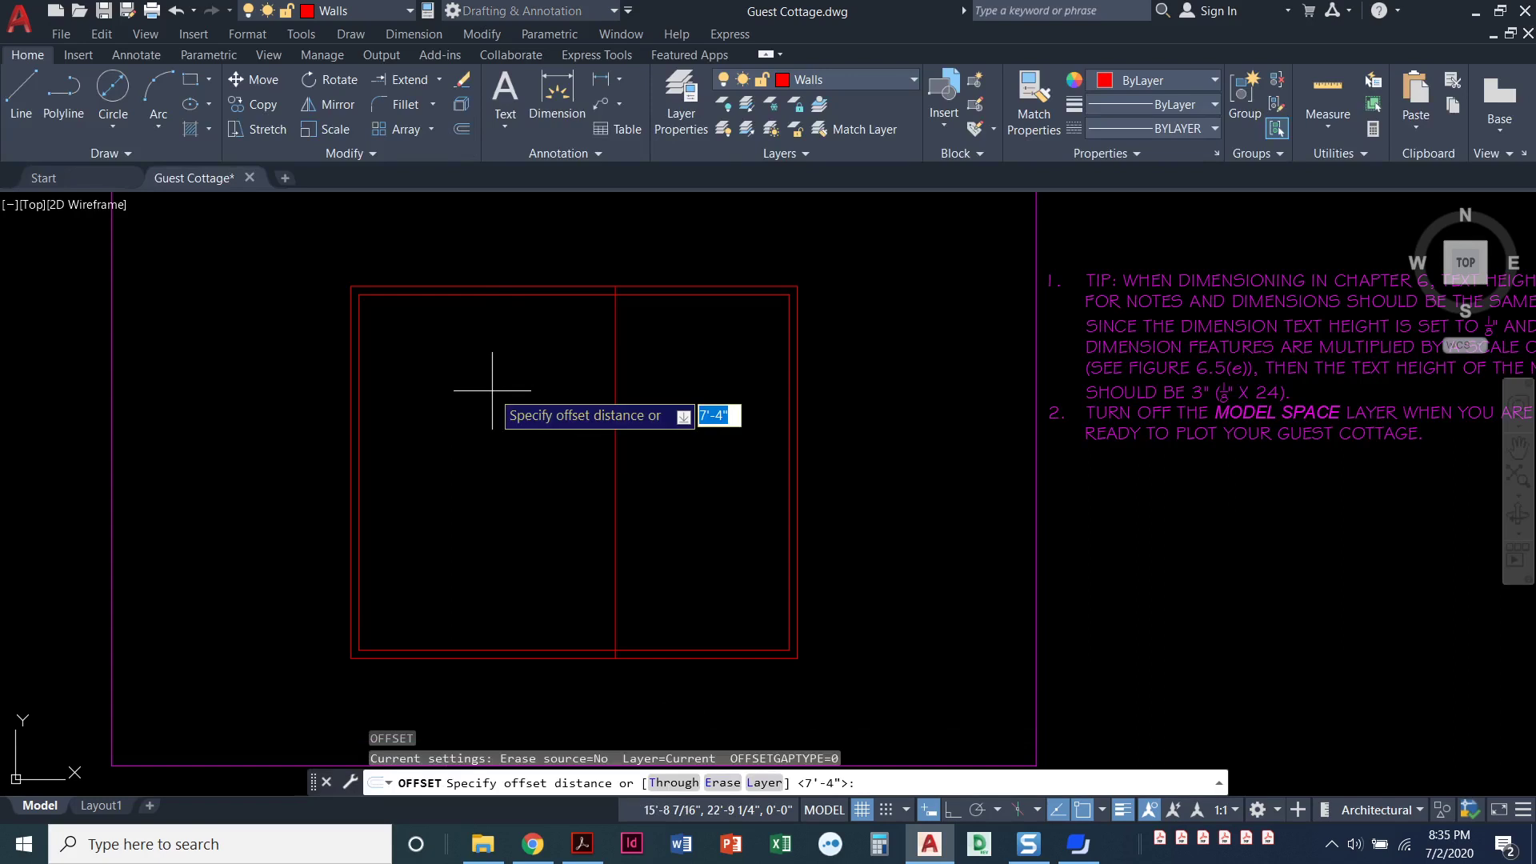
- Offset the vertical partition 4" to the right to make it a double-line wall
{"action": "type", "text": "4"}
{"action": "key", "text": "Return"}
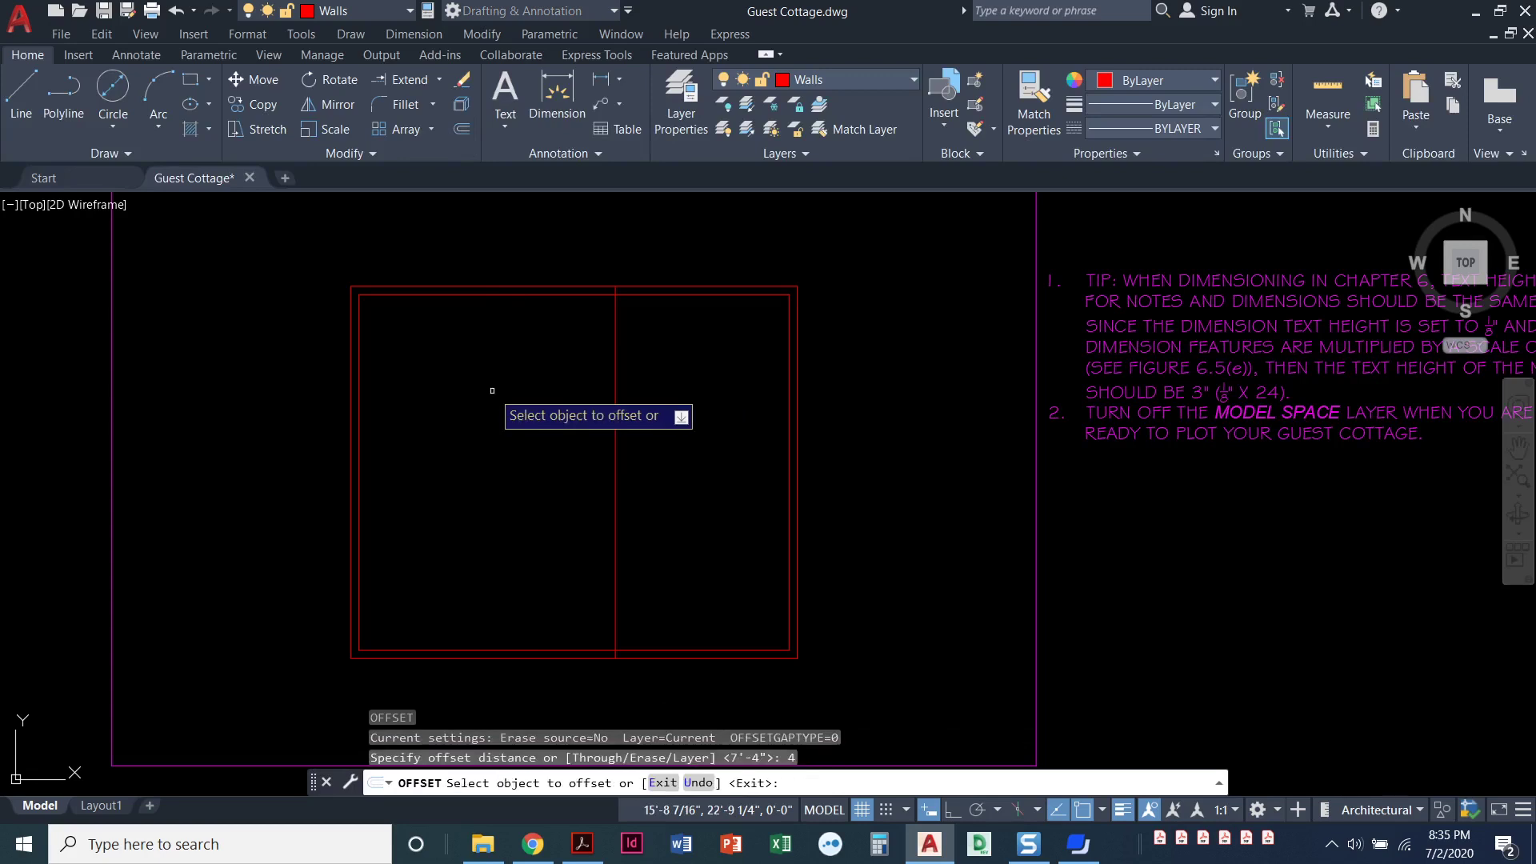
{"action": "left_click", "coordinate": [615, 429]}
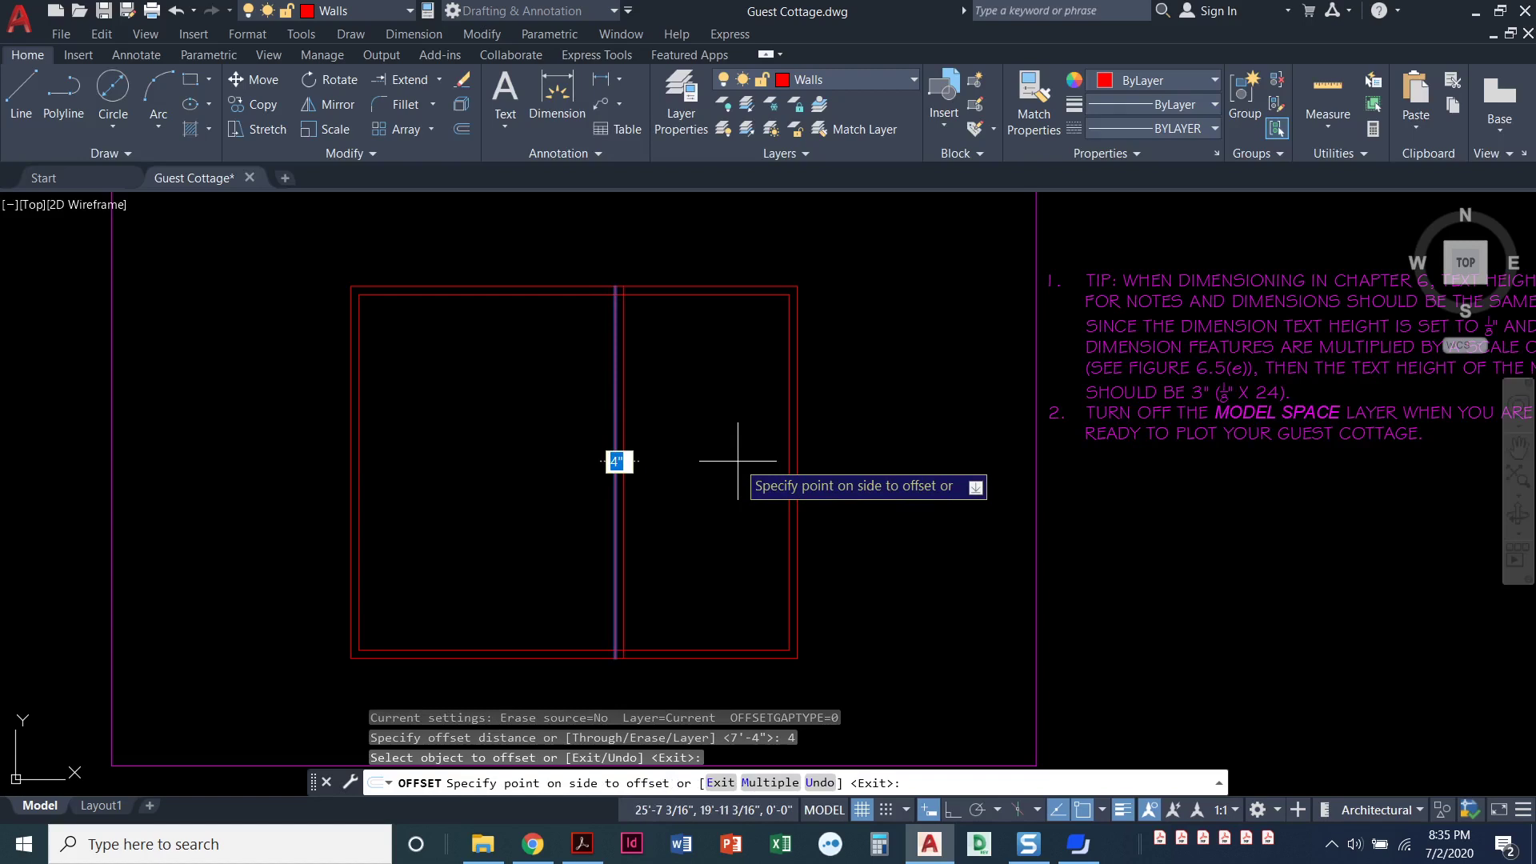
{"action": "left_click", "coordinate": [738, 461]}
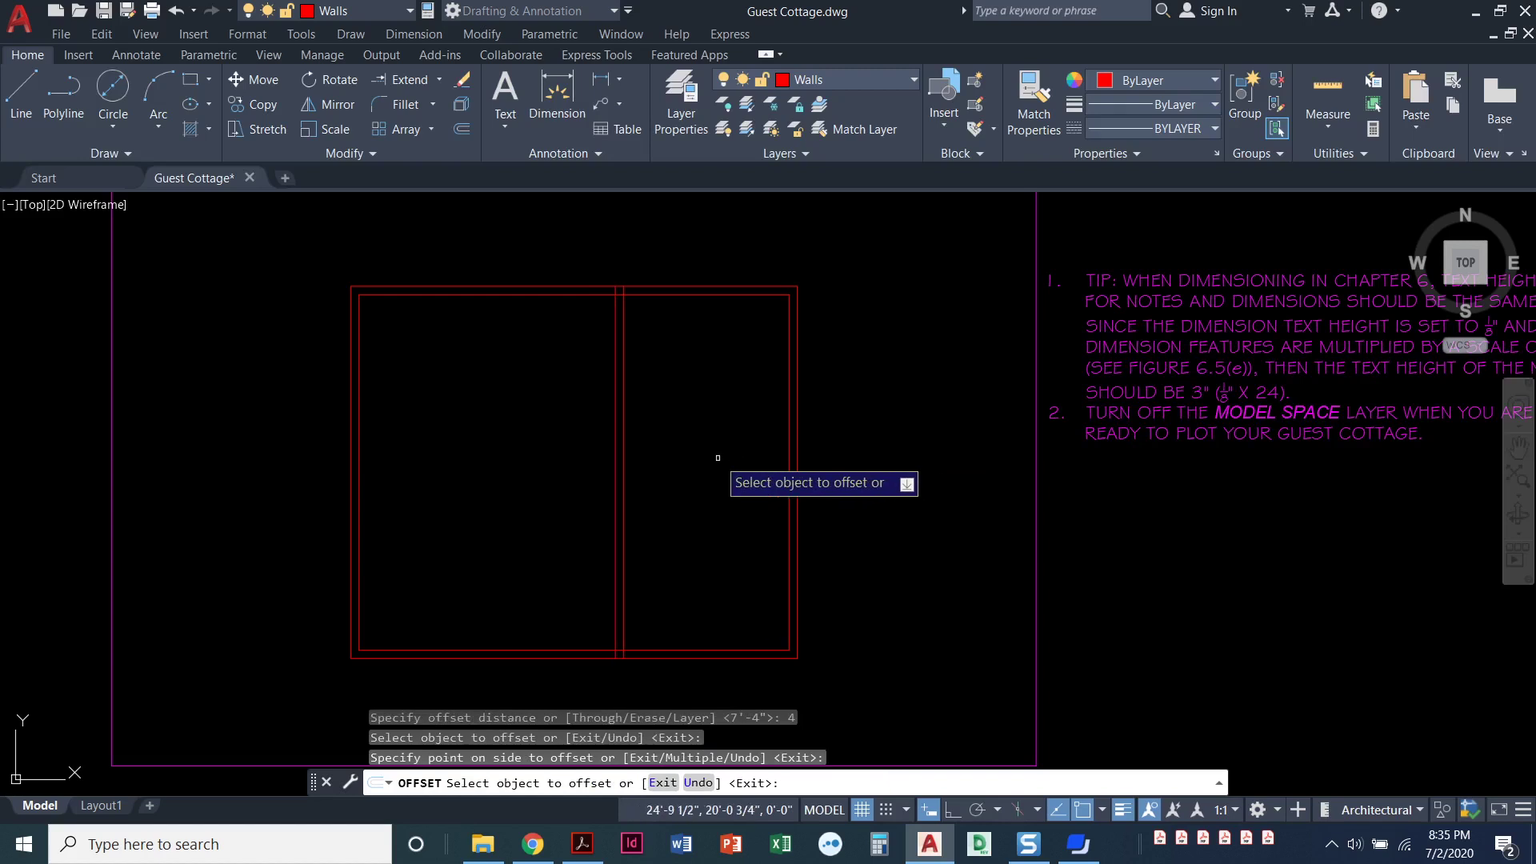
{"action": "key", "text": "Return"}
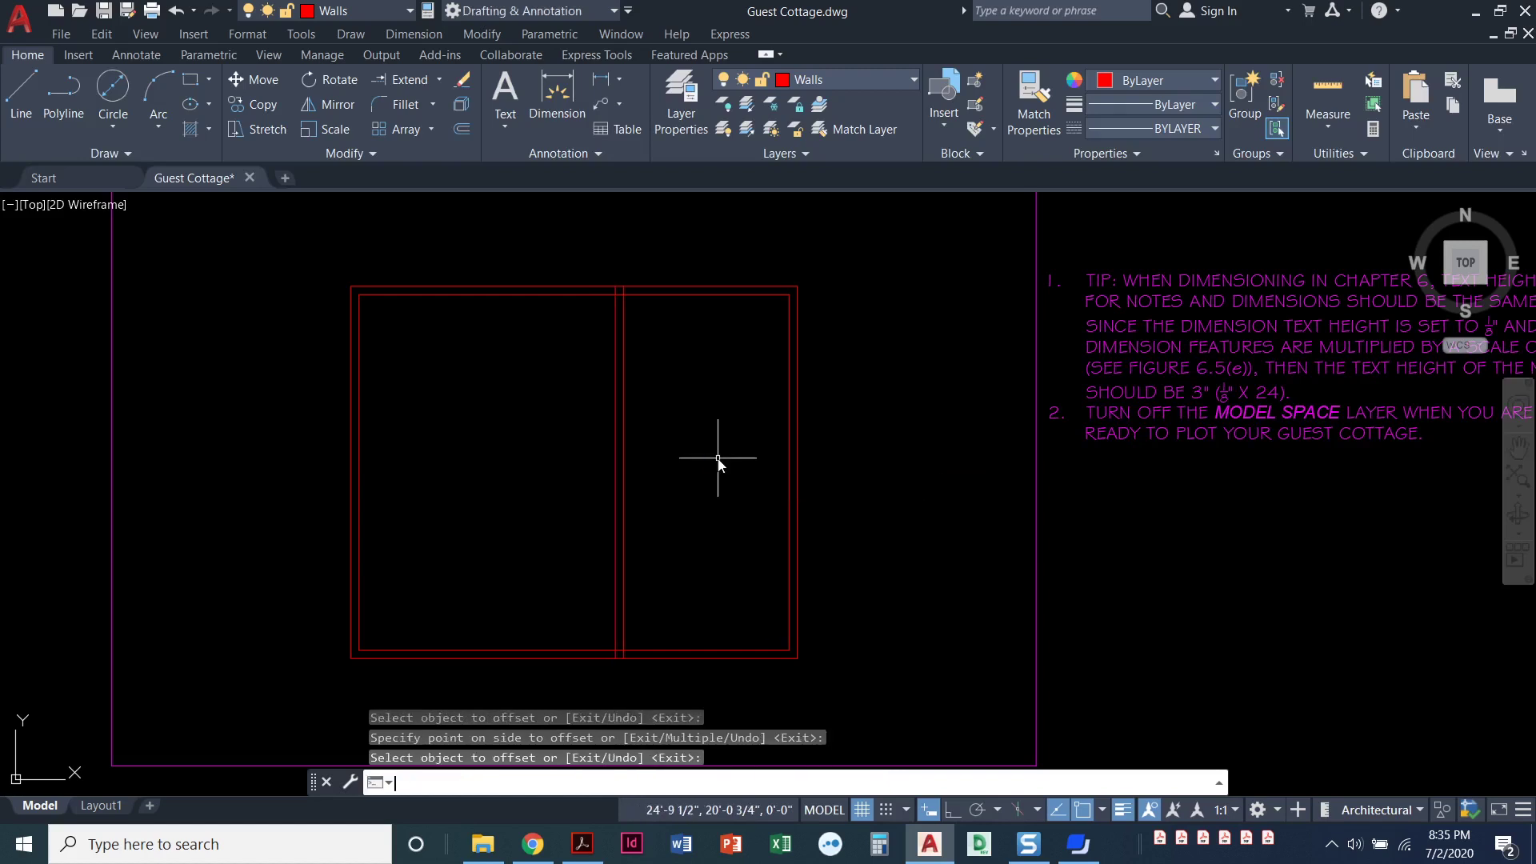
{"action": "key", "text": "Return"}
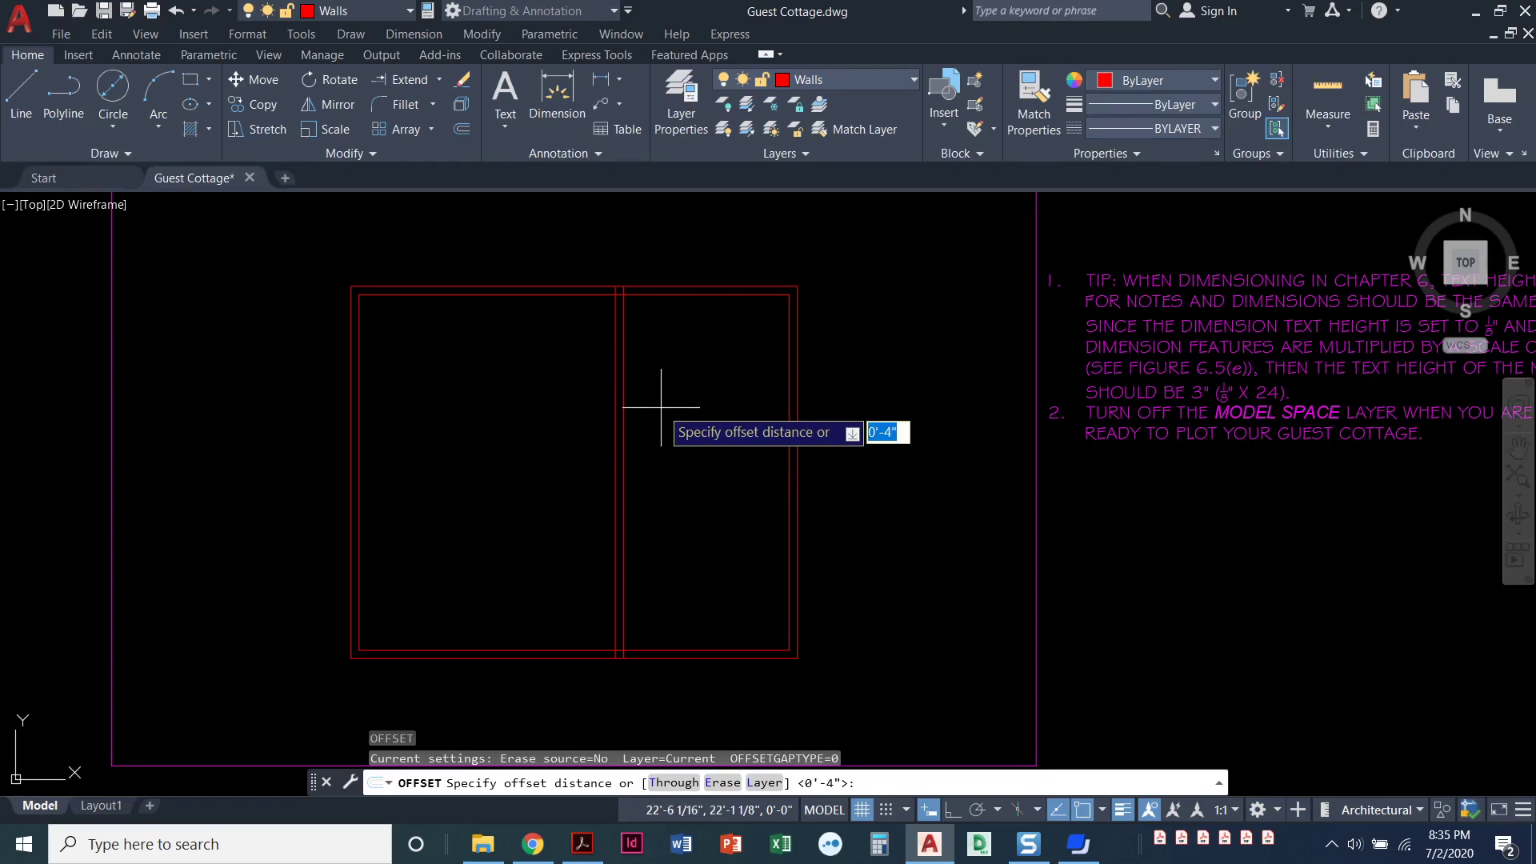
- Offset the top outer wall 5'-4" downward to create a horizontal partition line
{"action": "type", "text": "5'4"}
{"action": "key", "text": "Return"}
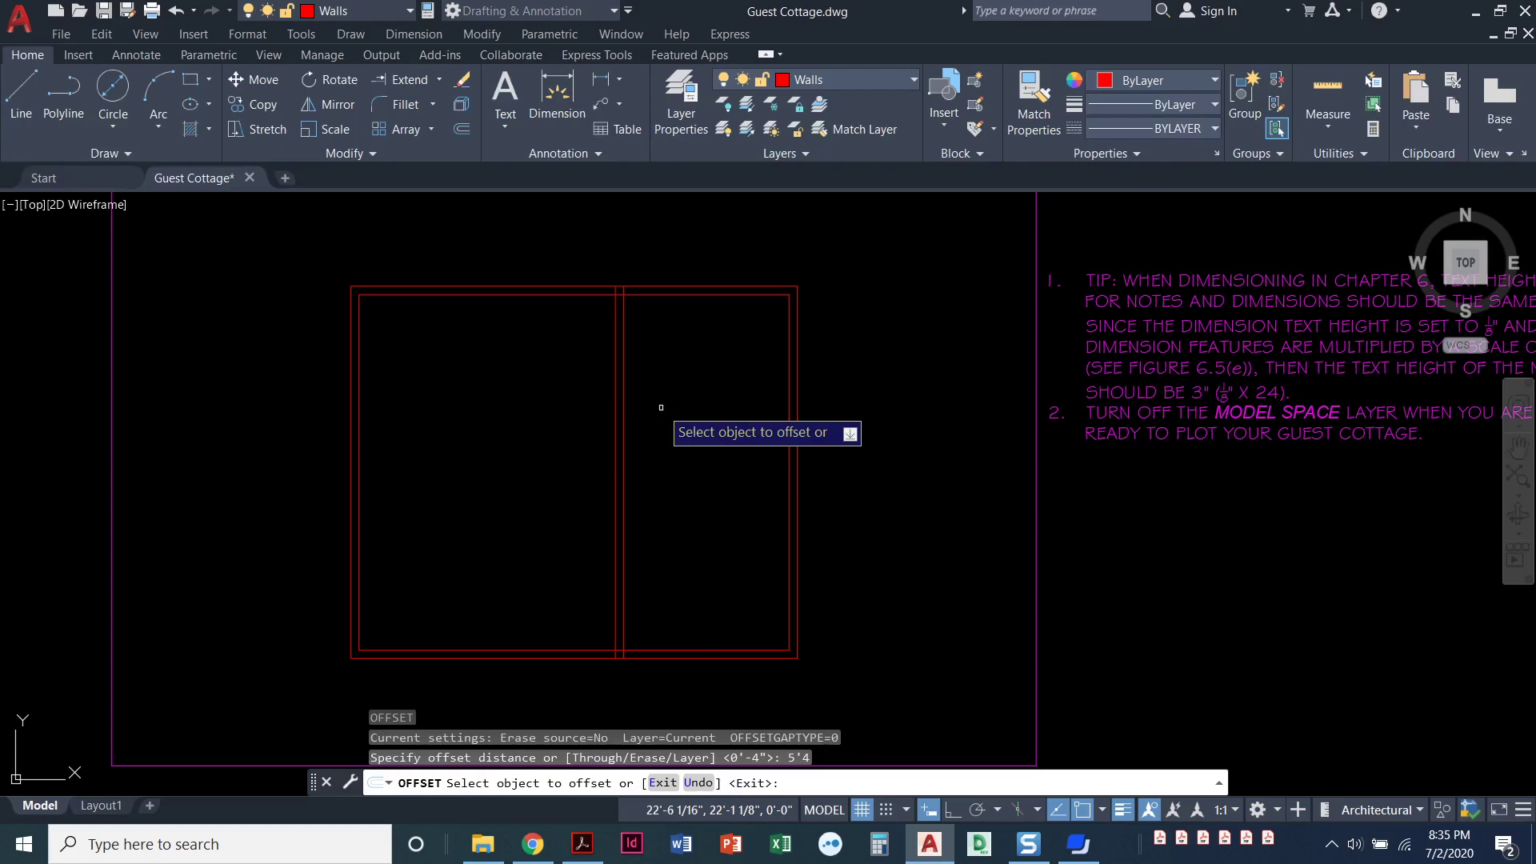
{"action": "left_click", "coordinate": [701, 286]}
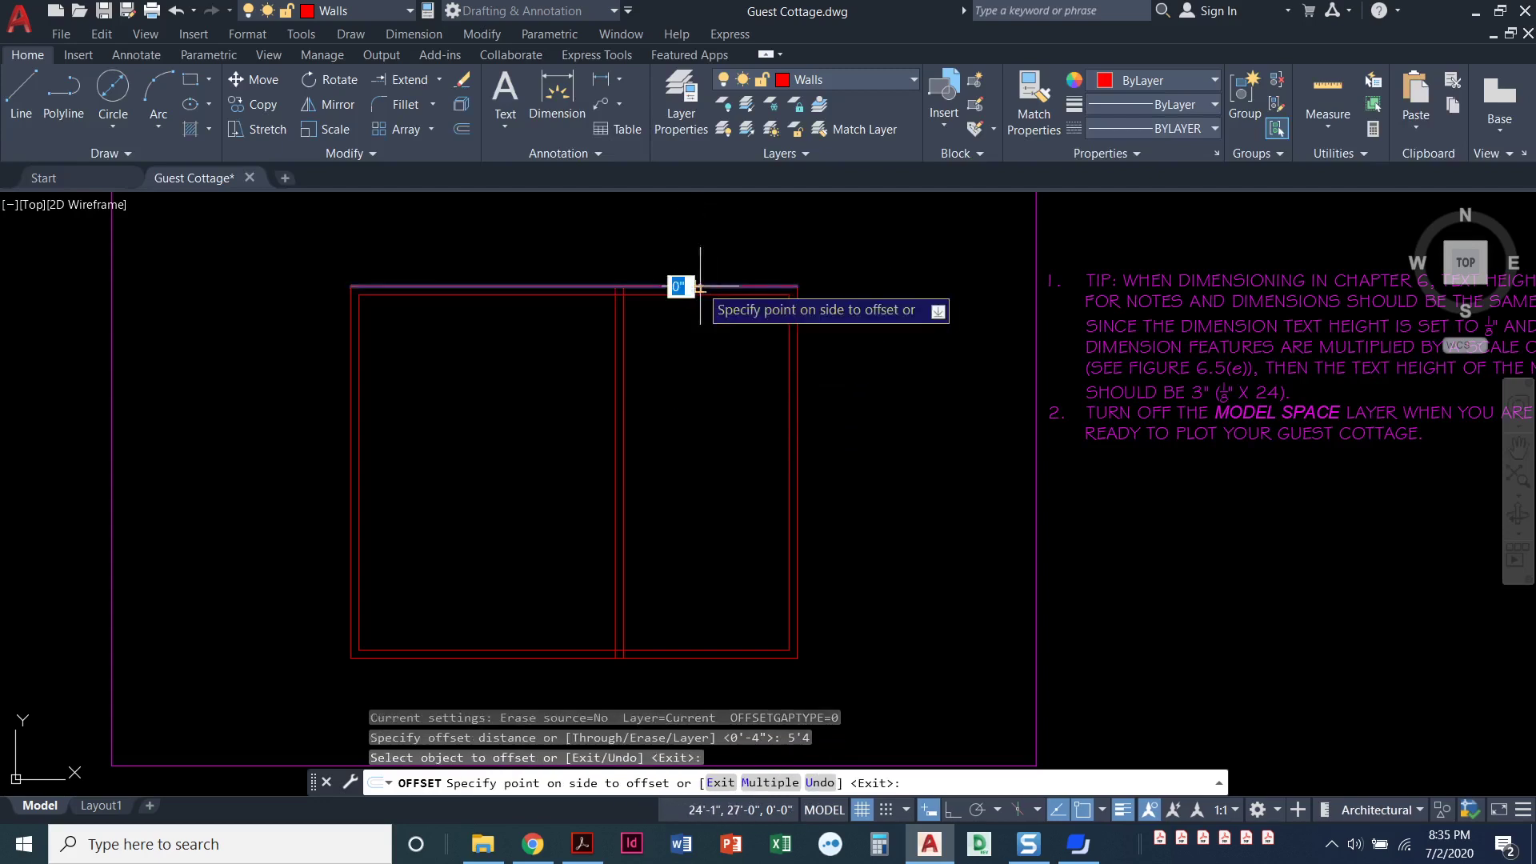
{"action": "left_click", "coordinate": [705, 555]}
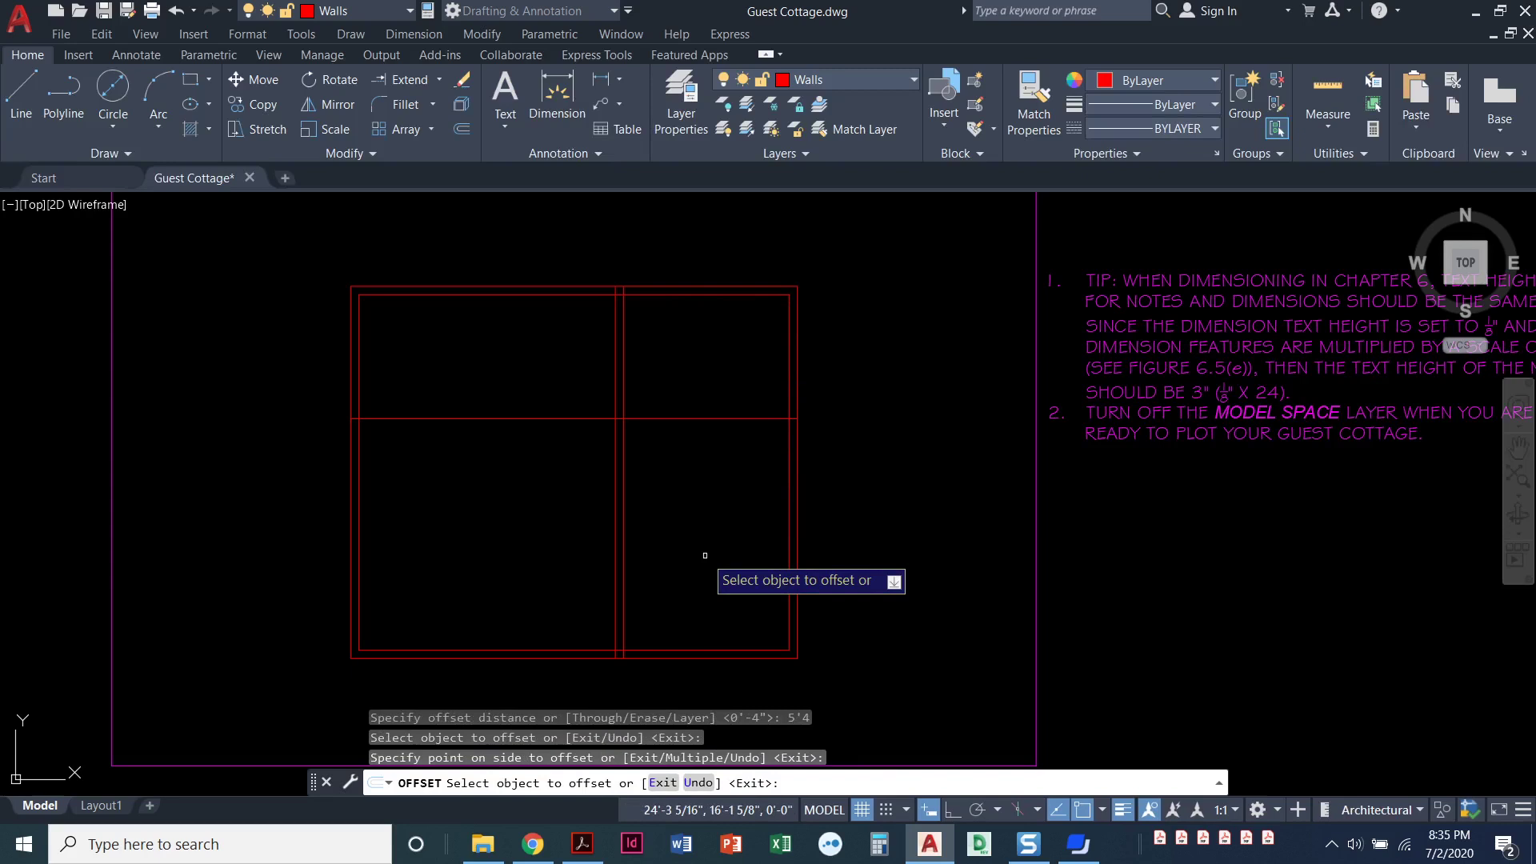
{"action": "key", "text": "Return"}
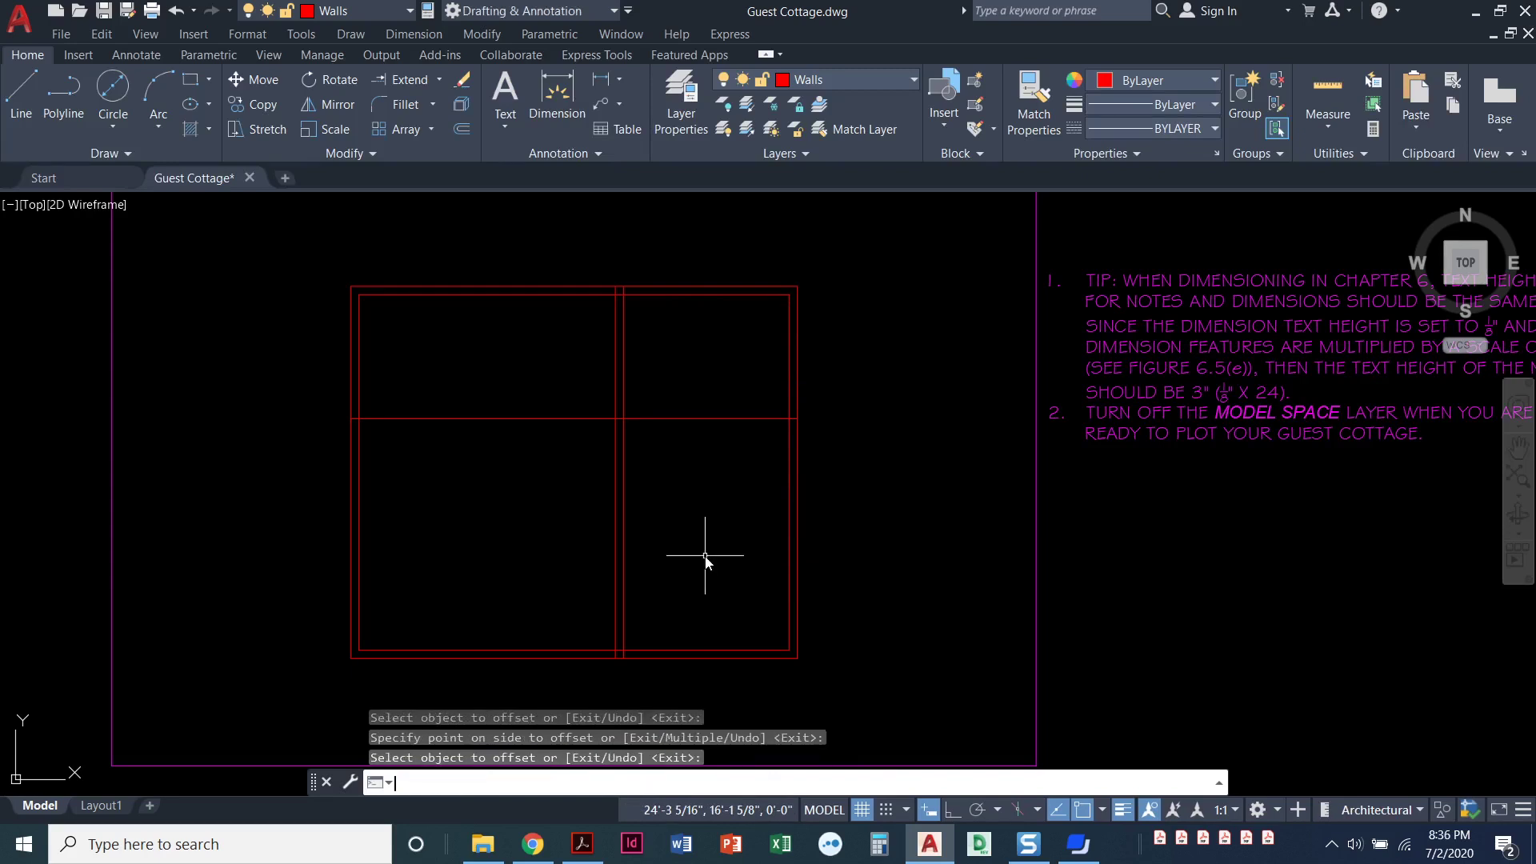
- Offset the horizontal partition 4" below itself to make it a double-line wall
{"action": "key", "text": "Return"}
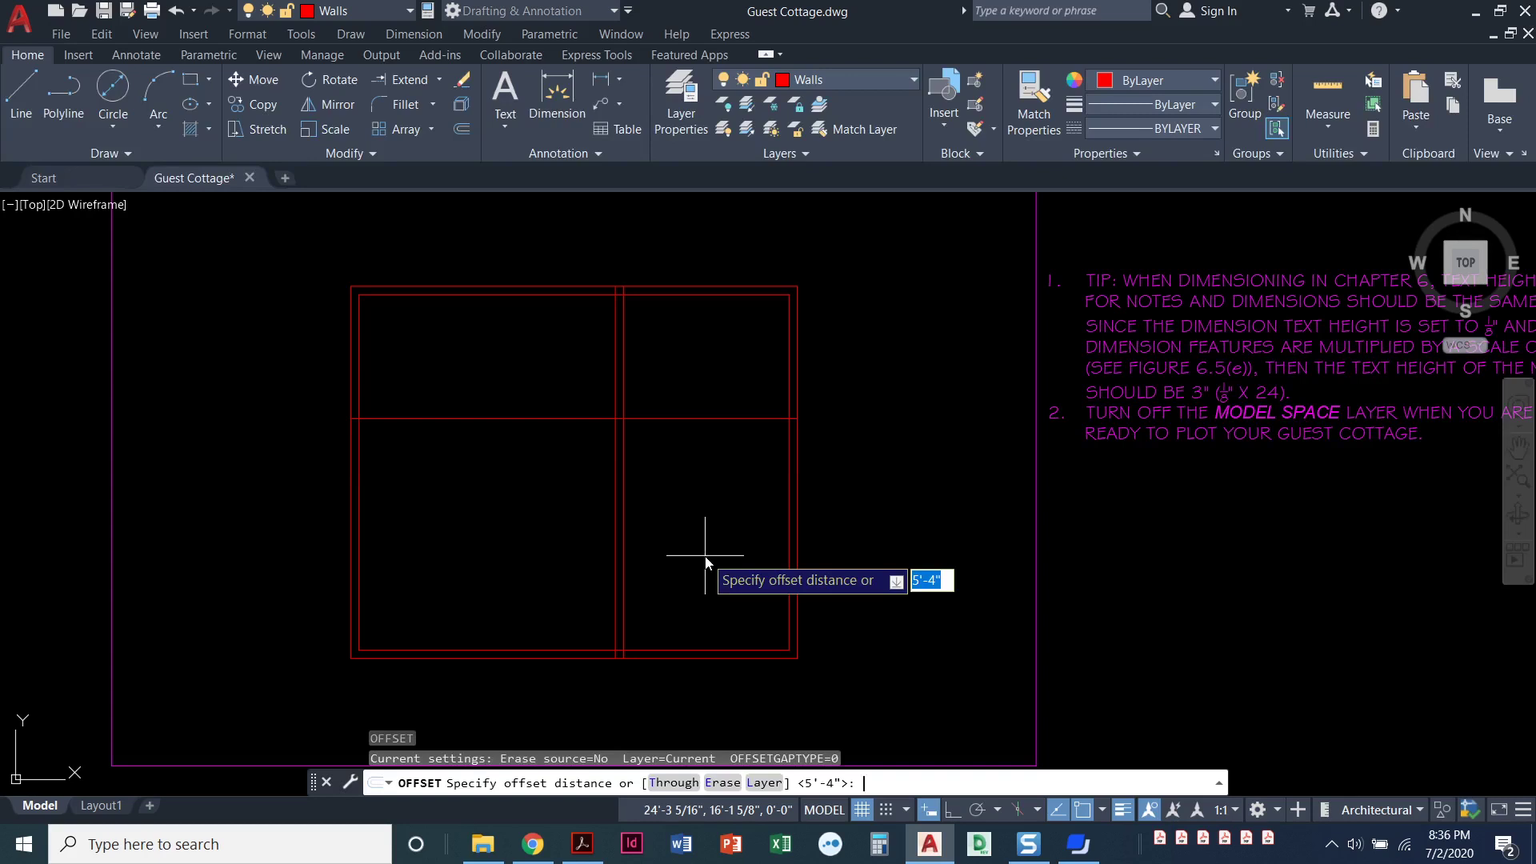
{"action": "type", "text": "4"}
{"action": "key", "text": "Return"}
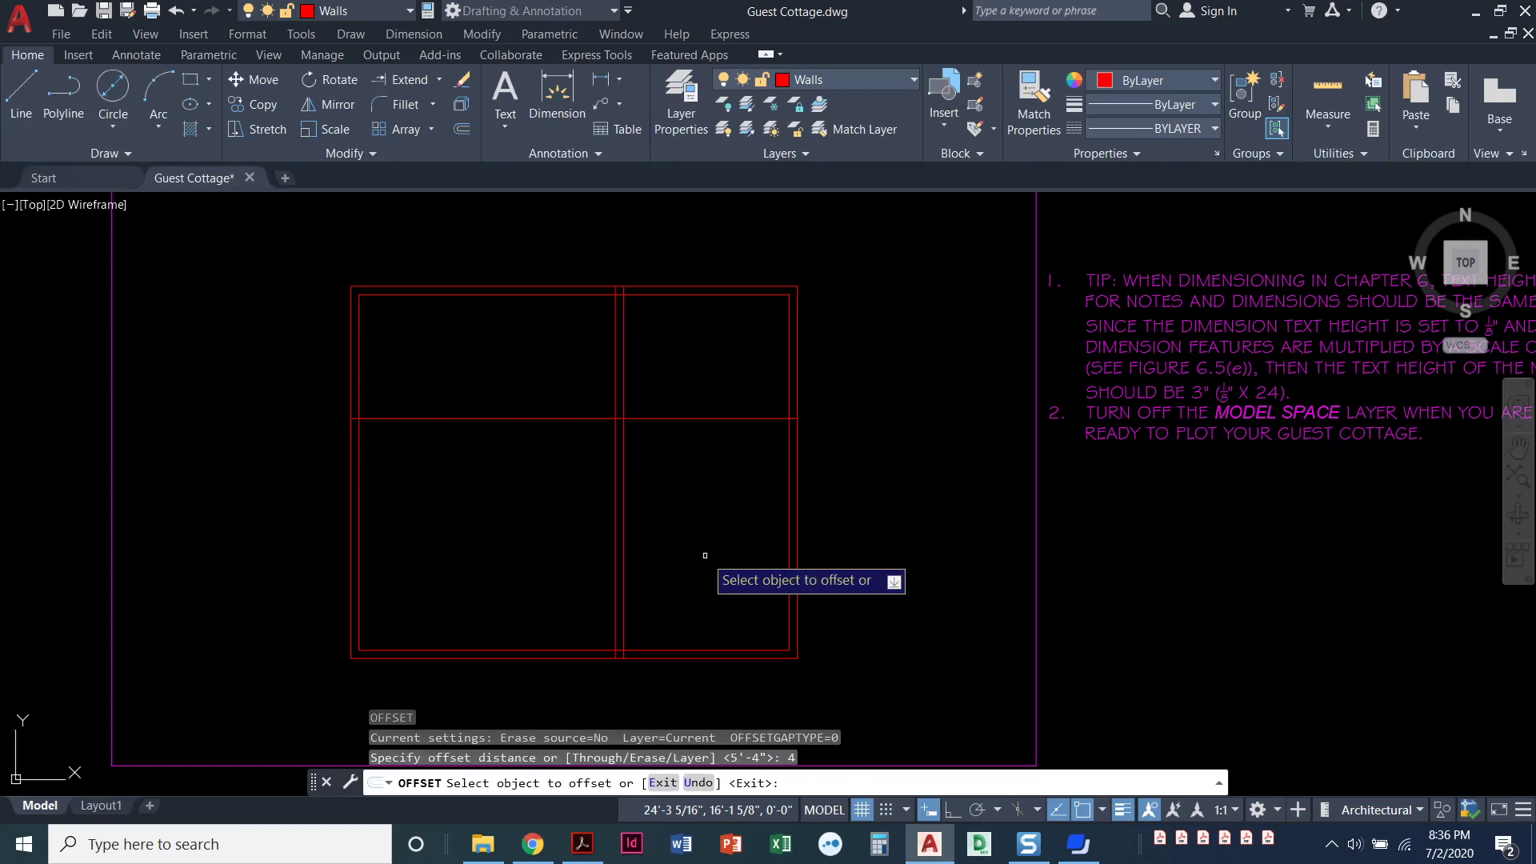
{"action": "left_click", "coordinate": [704, 416]}
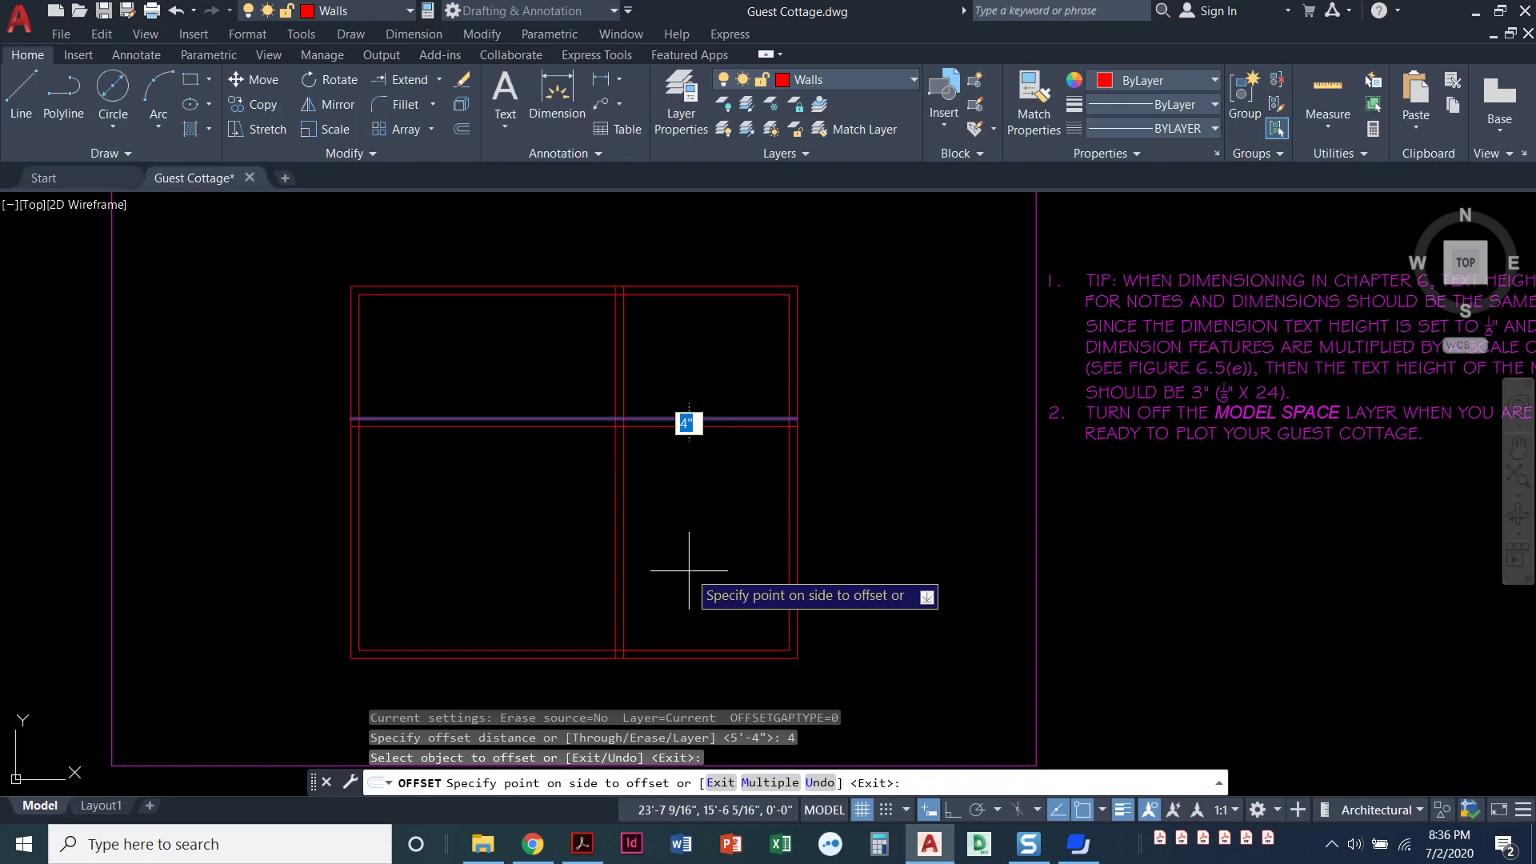
{"action": "left_click", "coordinate": [689, 571]}
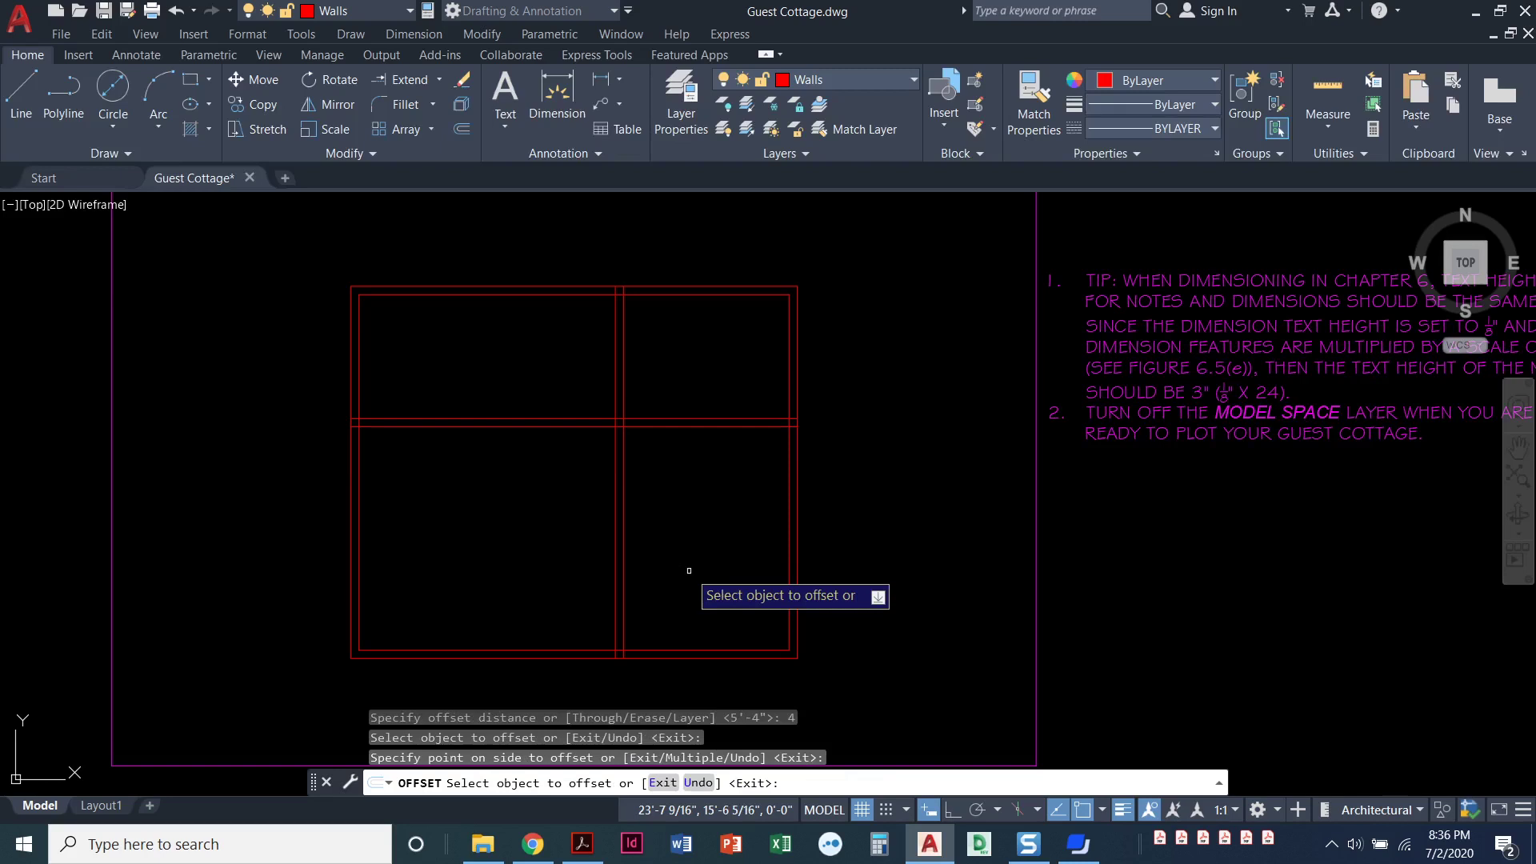
{"action": "key", "text": "Return"}
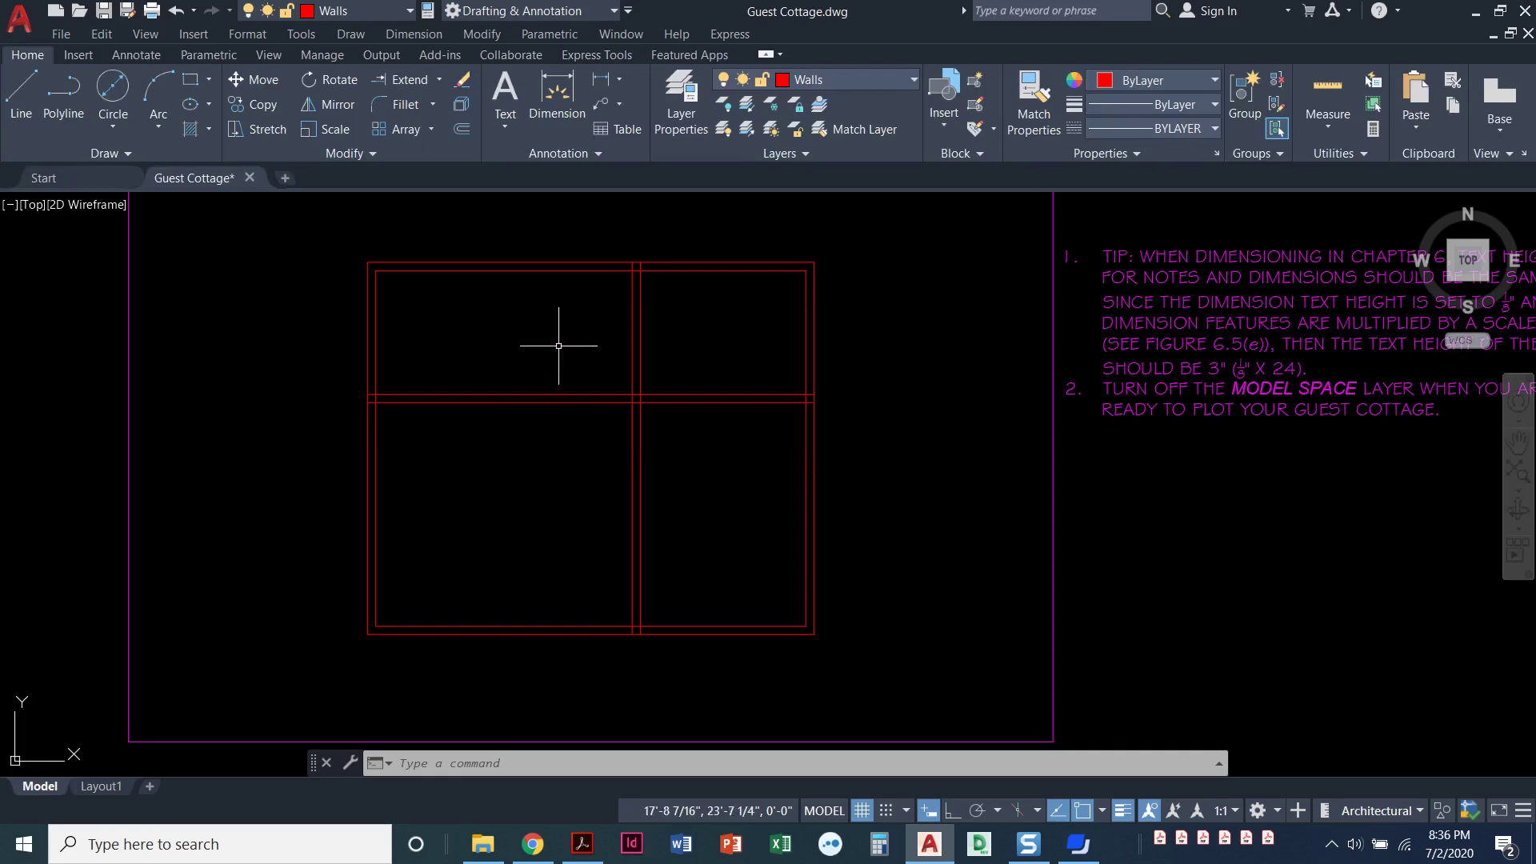
- Zoom in on the upper walls of the cottage plan
{"action": "scroll", "coordinate": [584, 304], "scroll_direction": "up", "scroll_amount": 4}
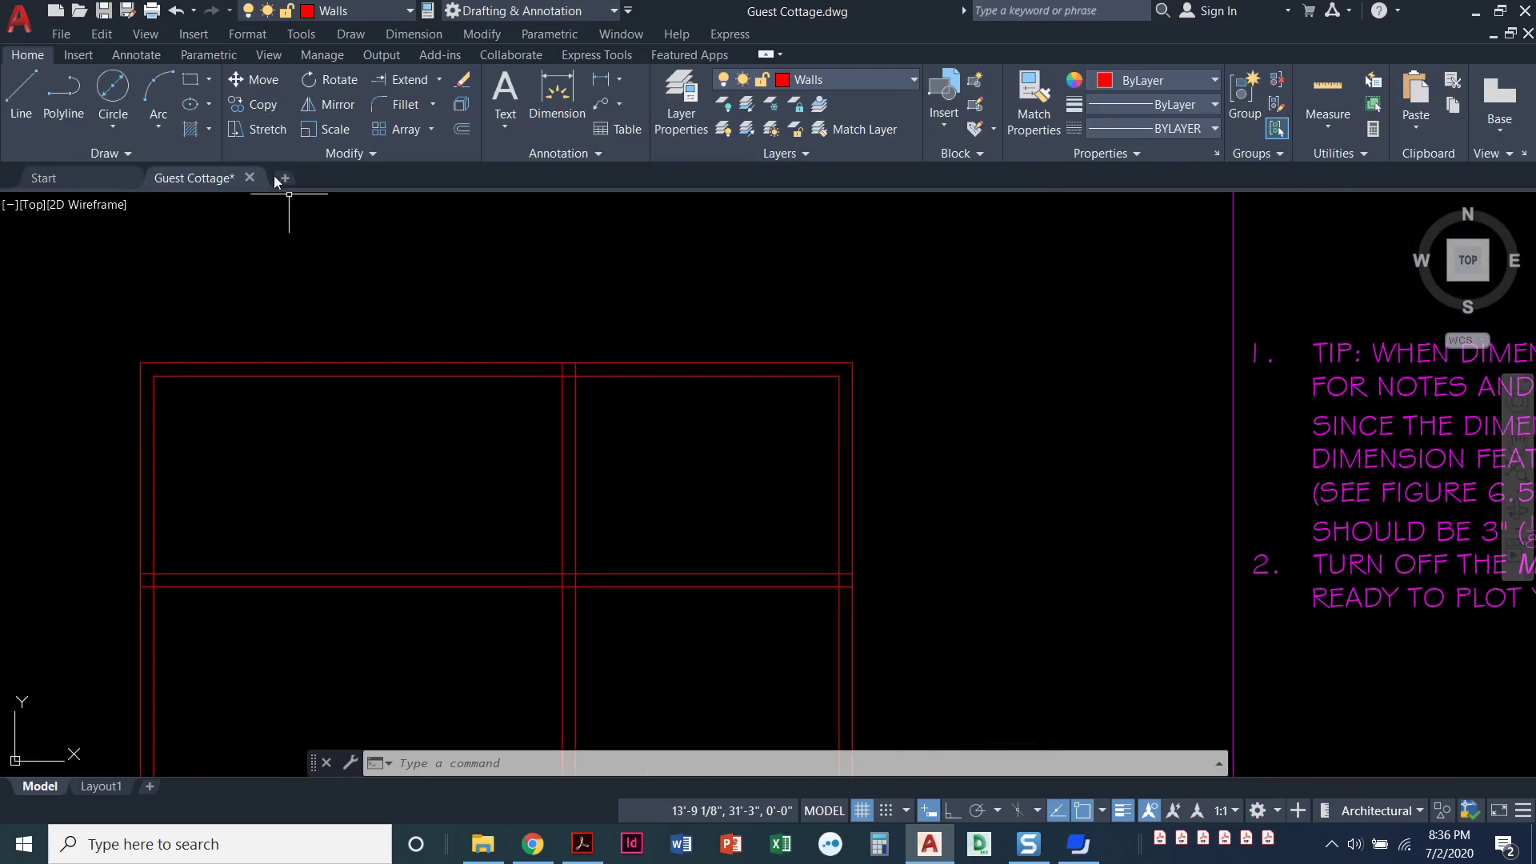
- Trim the overlapping wall lines at the upper T-intersection so the partition meets cleanly
{"action": "left_click", "coordinate": [440, 80]}
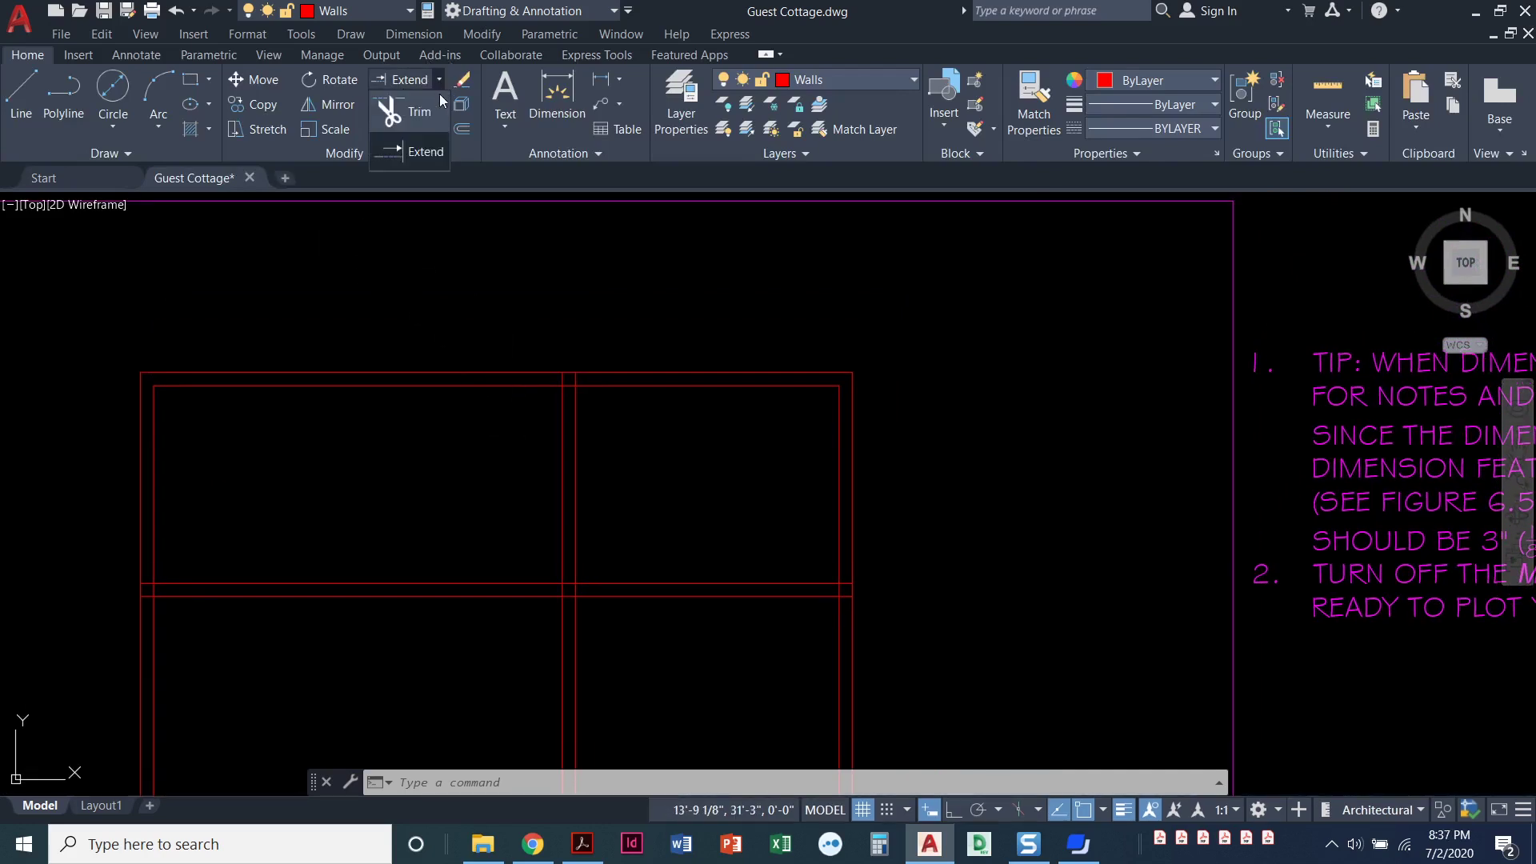
{"action": "left_click", "coordinate": [412, 114]}
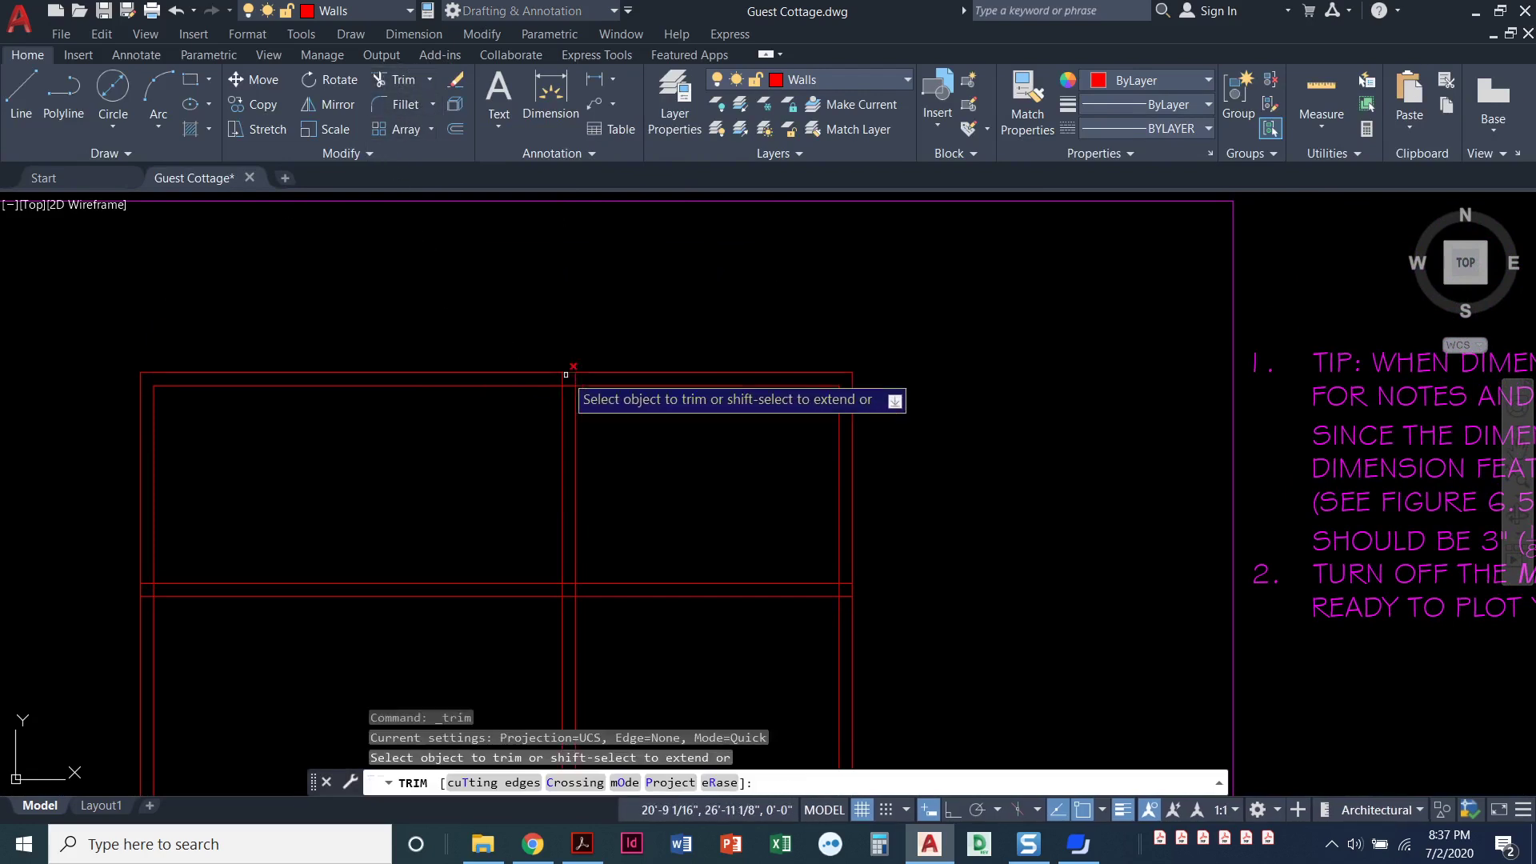
{"action": "scroll", "coordinate": [547, 383], "scroll_direction": "up", "scroll_amount": 2}
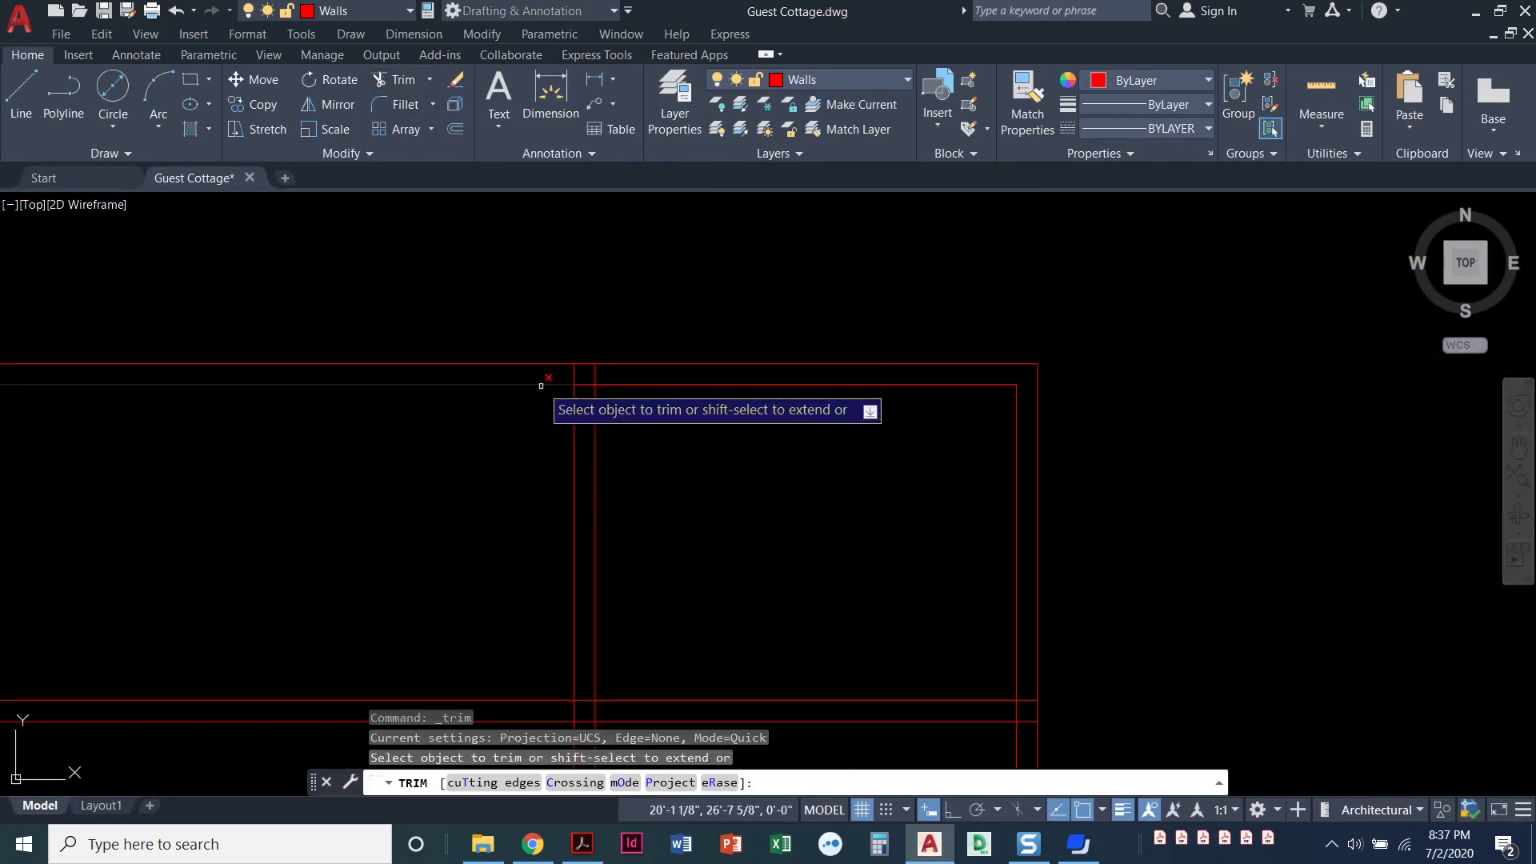
{"action": "left_click", "coordinate": [597, 370]}
{"action": "left_click", "coordinate": [575, 373]}
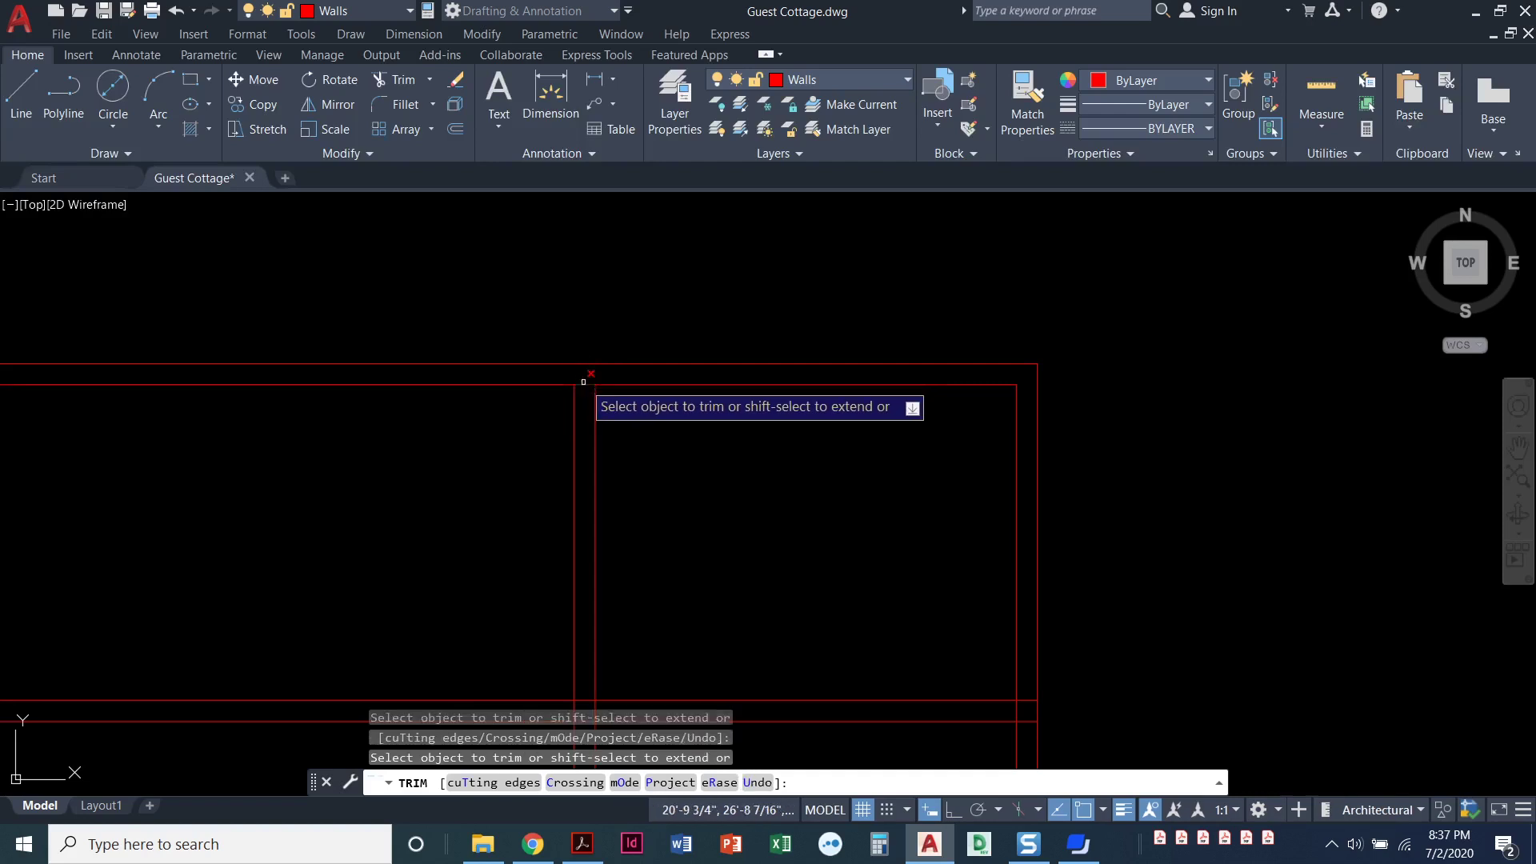
{"action": "left_click", "coordinate": [584, 385]}
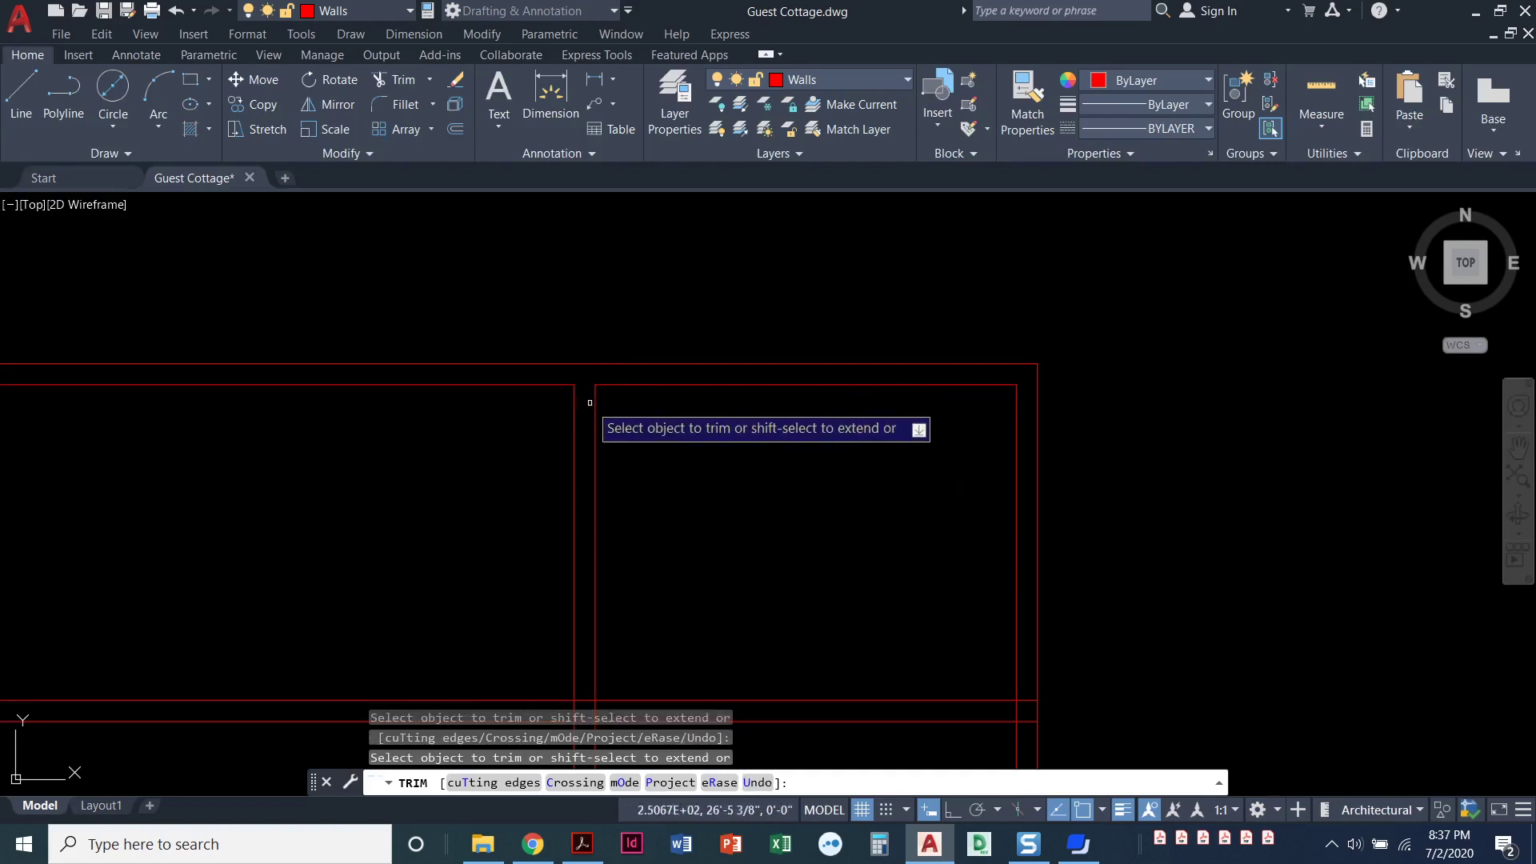
- Trim the overlapping wall segments at the lower-right T-intersection
{"action": "scroll", "coordinate": [638, 487], "scroll_direction": "down", "scroll_amount": 2}
{"action": "middle_click_drag", "start_coordinate": [654, 500], "coordinate": [707, 402]}
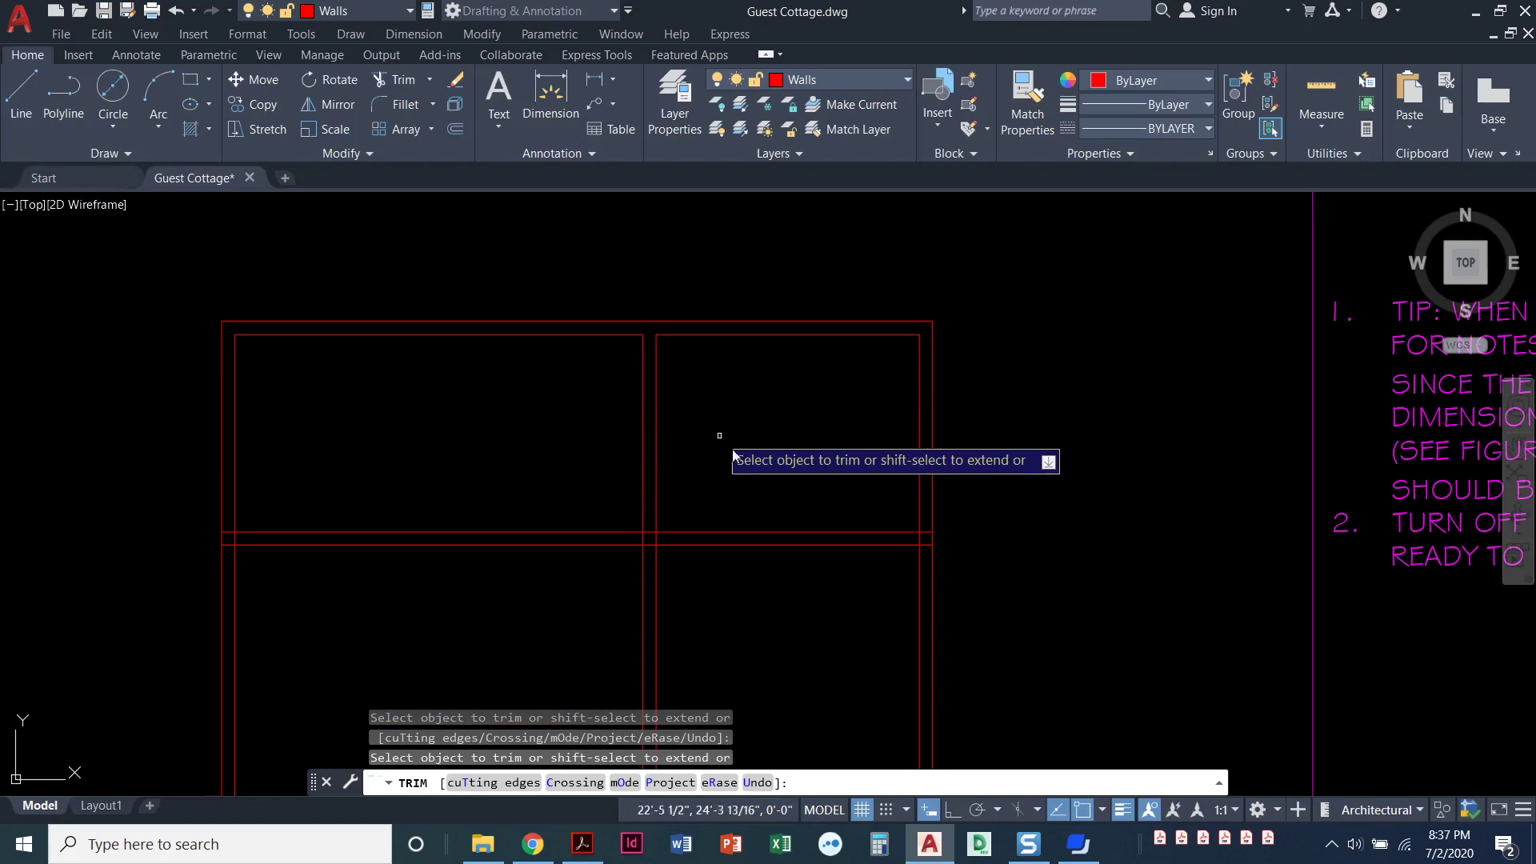
{"action": "scroll", "coordinate": [920, 549], "scroll_direction": "up", "scroll_amount": 2}
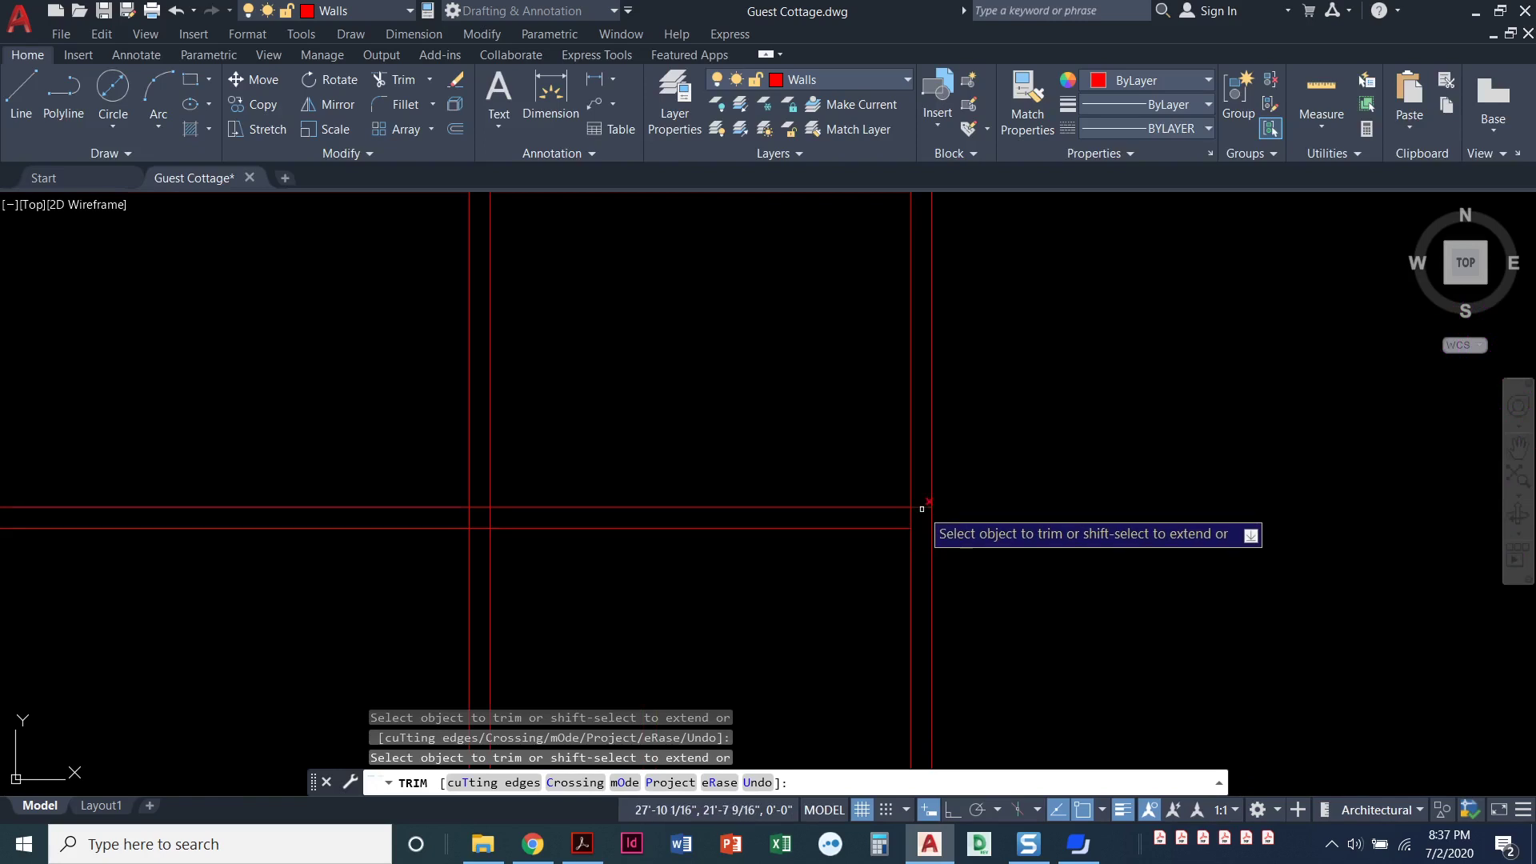
{"action": "left_click", "coordinate": [920, 507]}
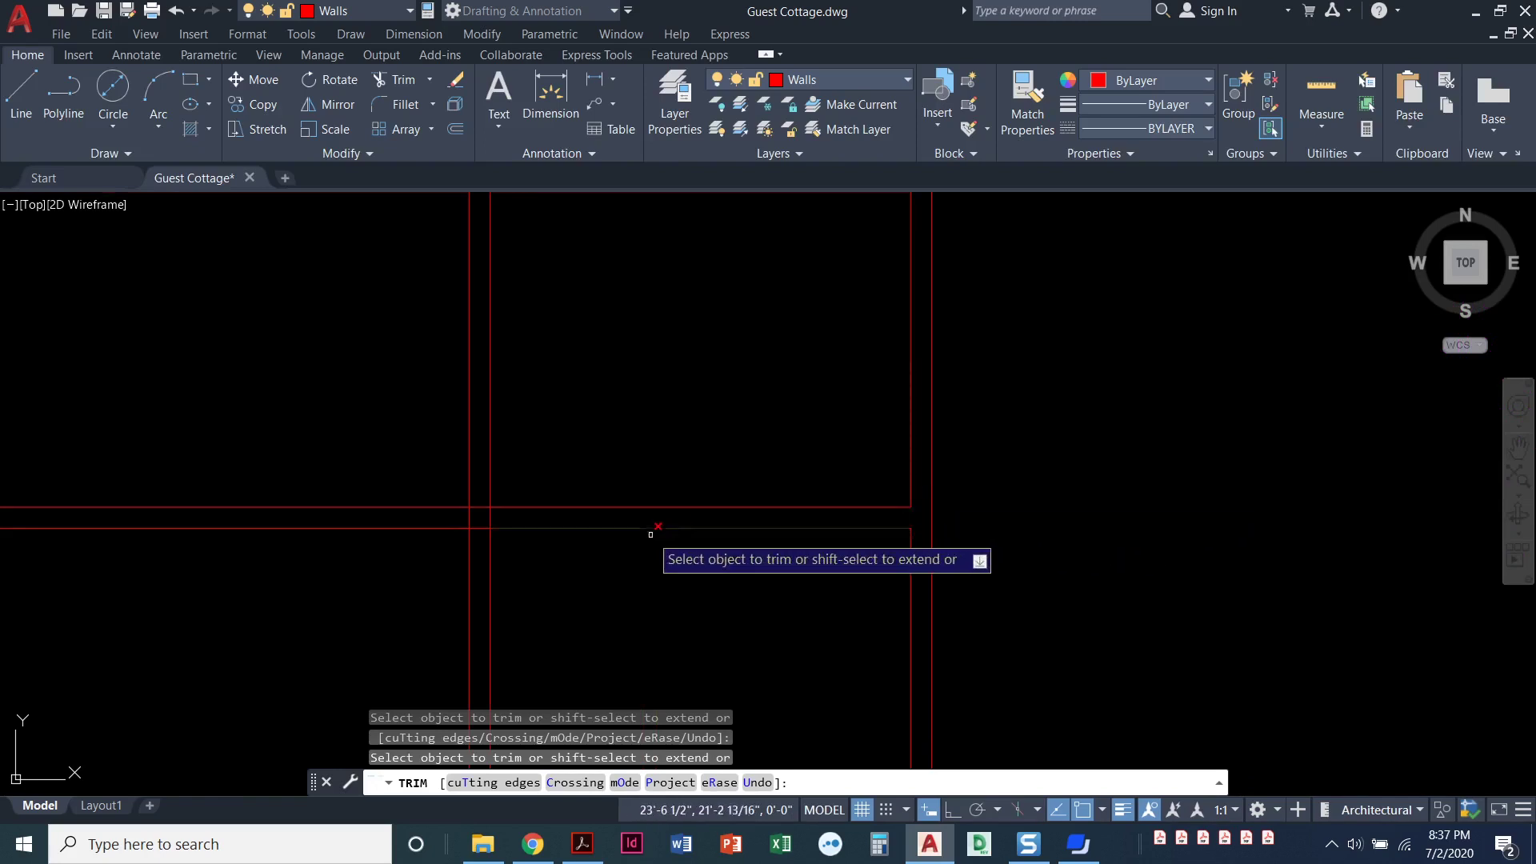
{"action": "middle_click_drag", "start_coordinate": [652, 544], "coordinate": [1093, 565]}
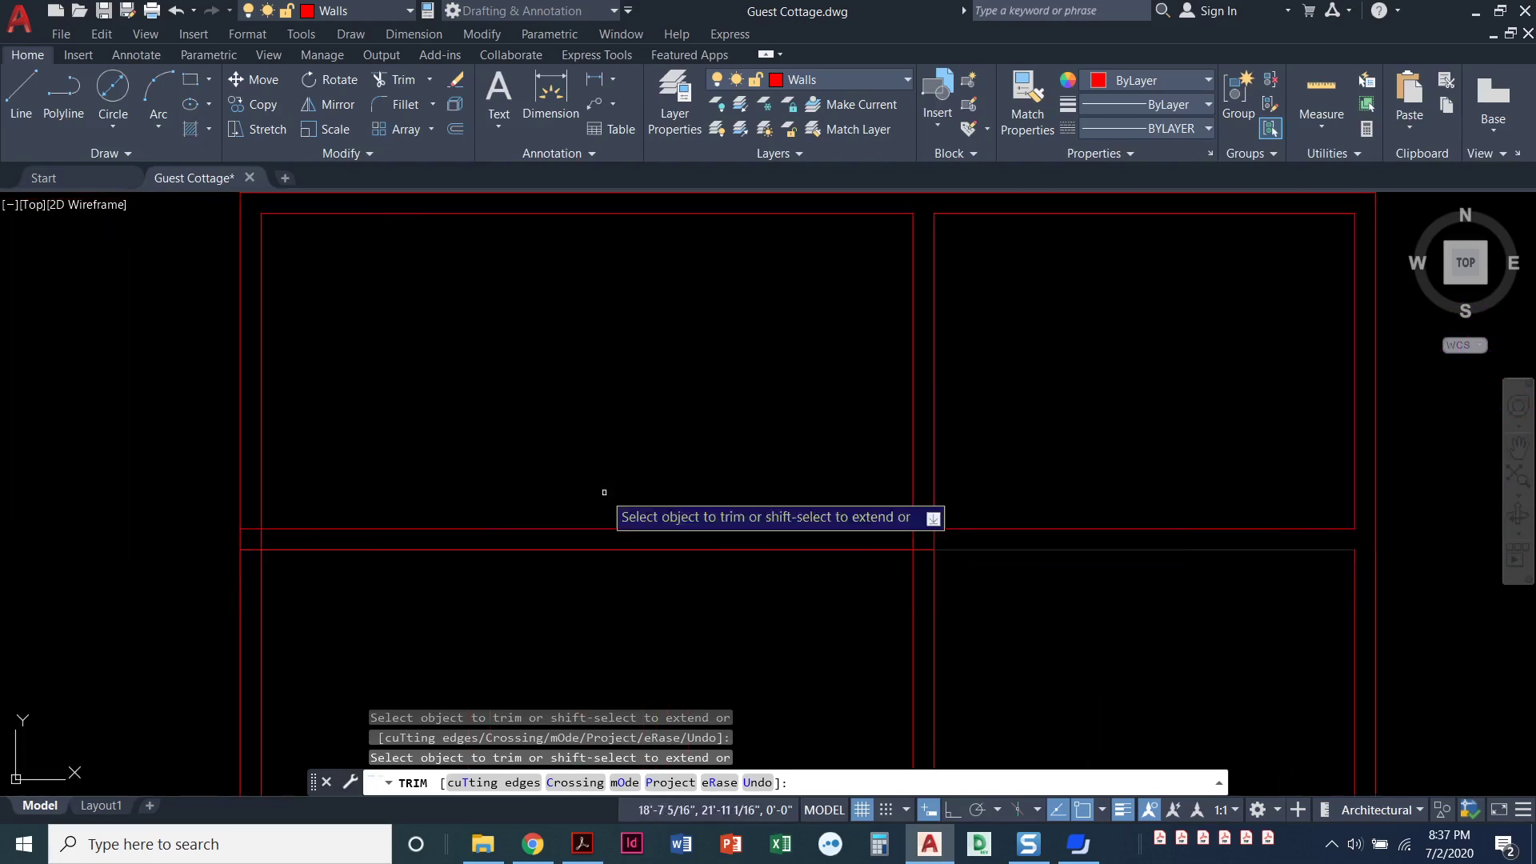
{"action": "left_click", "coordinate": [916, 536]}
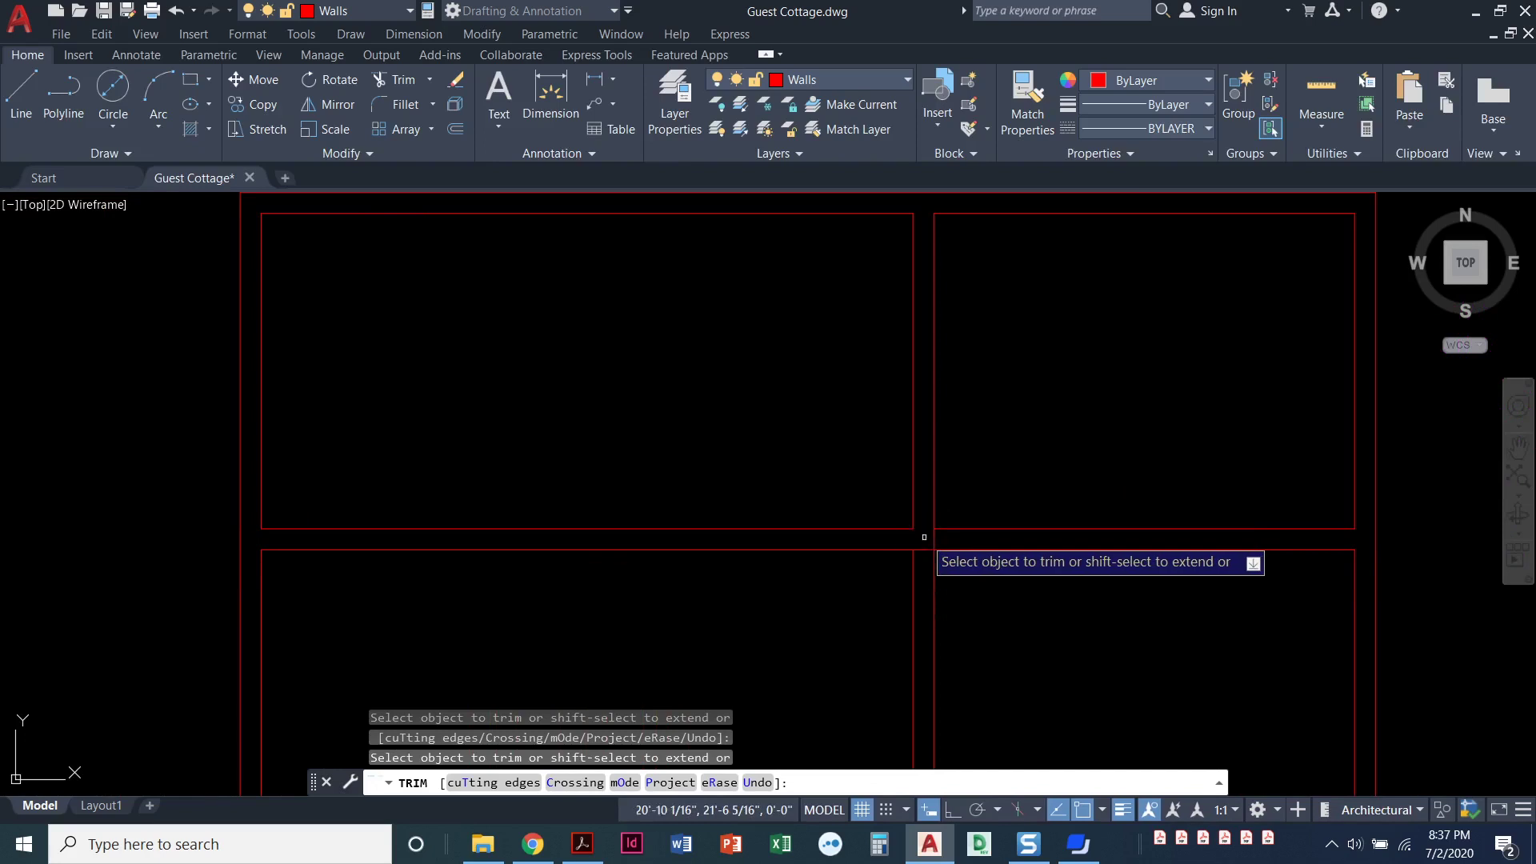
{"action": "left_click", "coordinate": [933, 538]}
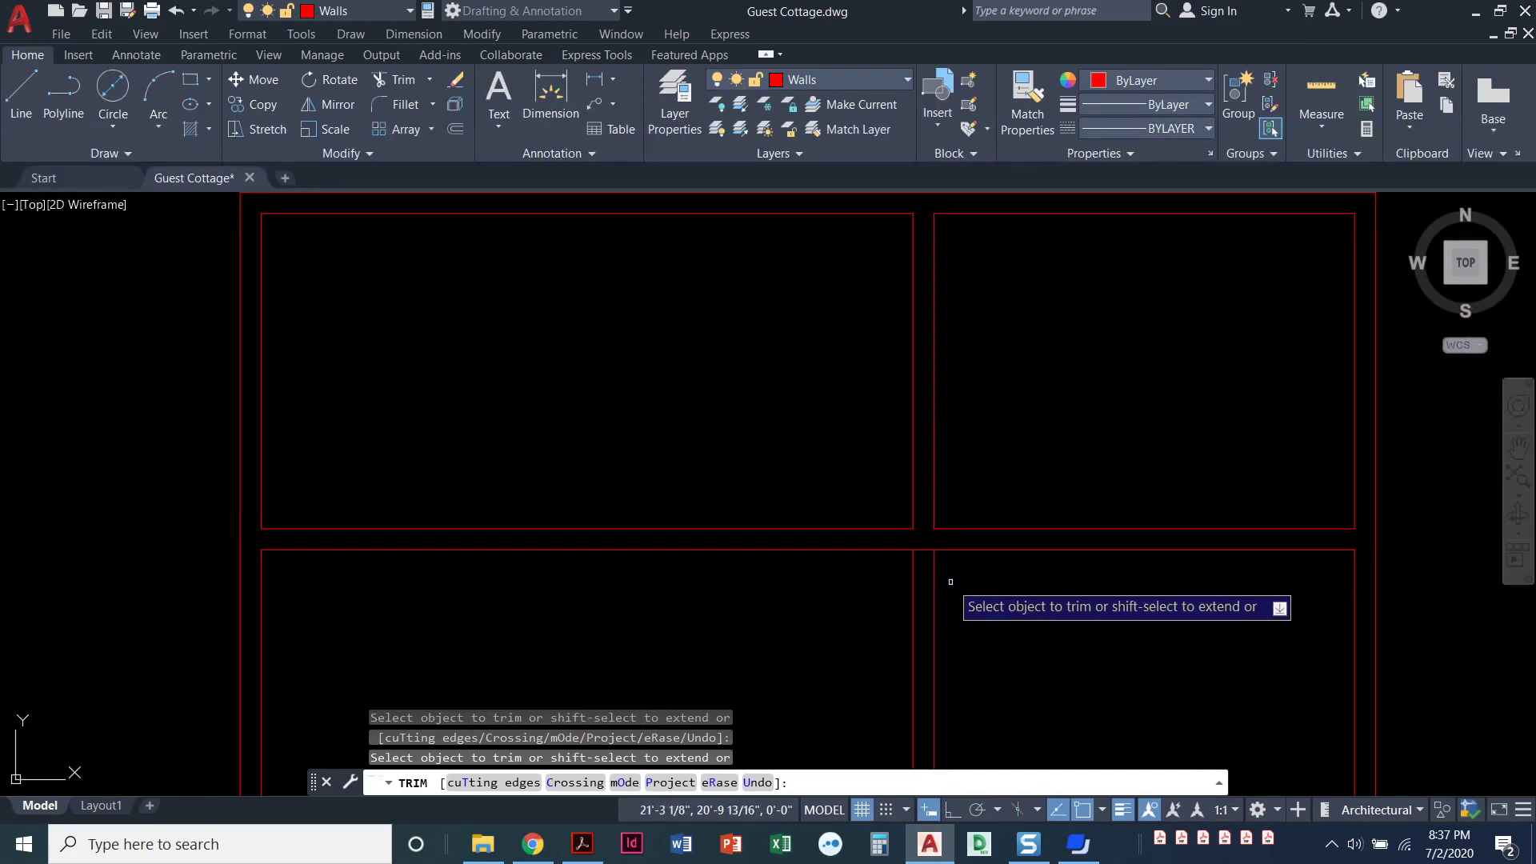
- End Trim and delete both lines of the lower vertical partition
{"action": "key", "text": "Escape"}
{"action": "scroll", "coordinate": [950, 590], "scroll_direction": "down", "scroll_amount": 2}
{"action": "middle_click_drag", "start_coordinate": [950, 590], "coordinate": [900, 429]}
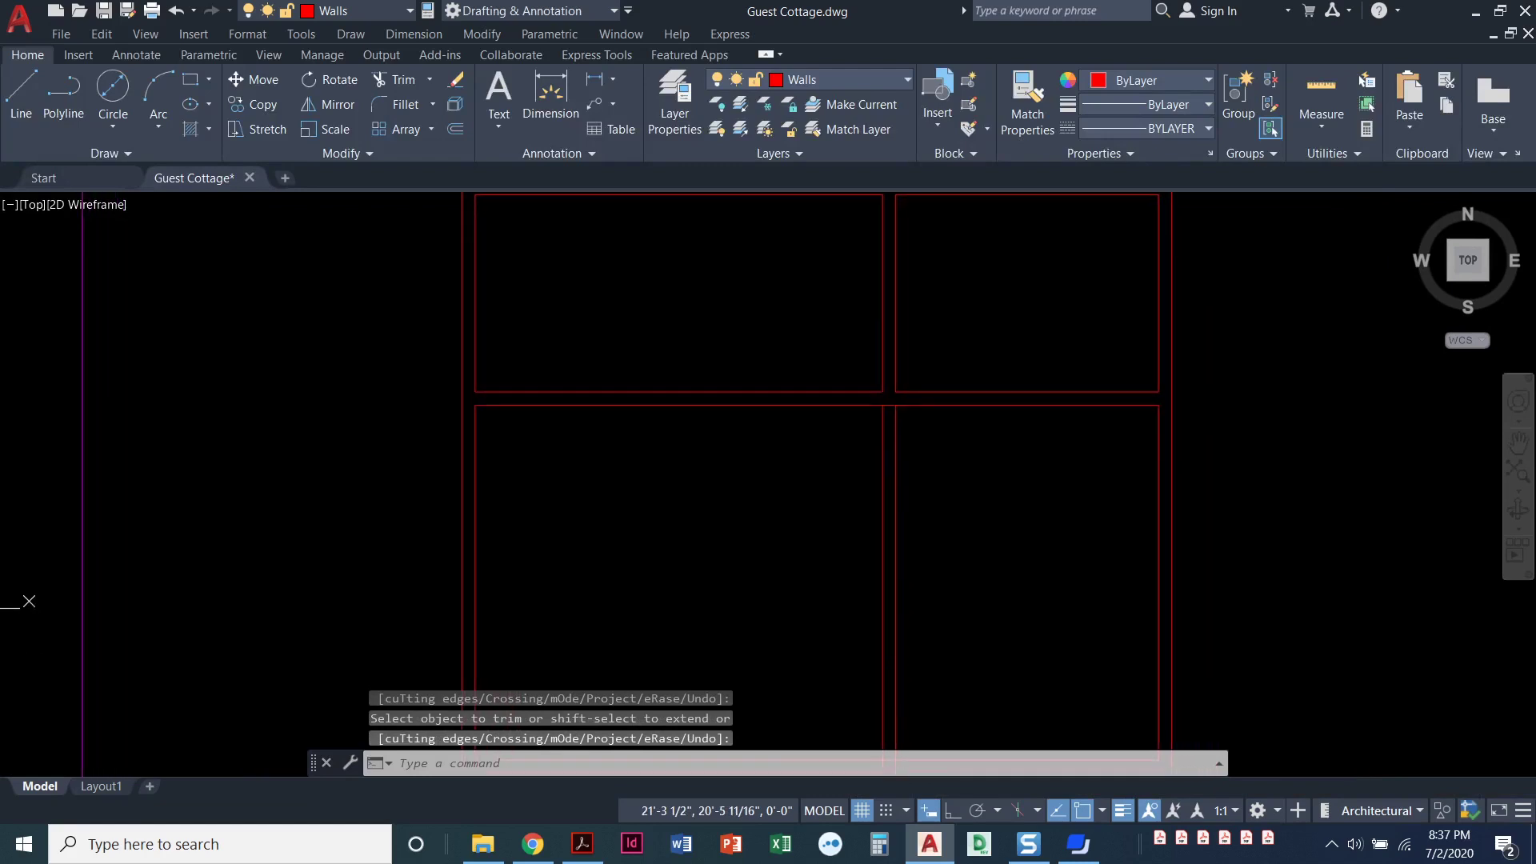
{"action": "left_click", "coordinate": [910, 486]}
{"action": "left_click", "coordinate": [864, 511]}
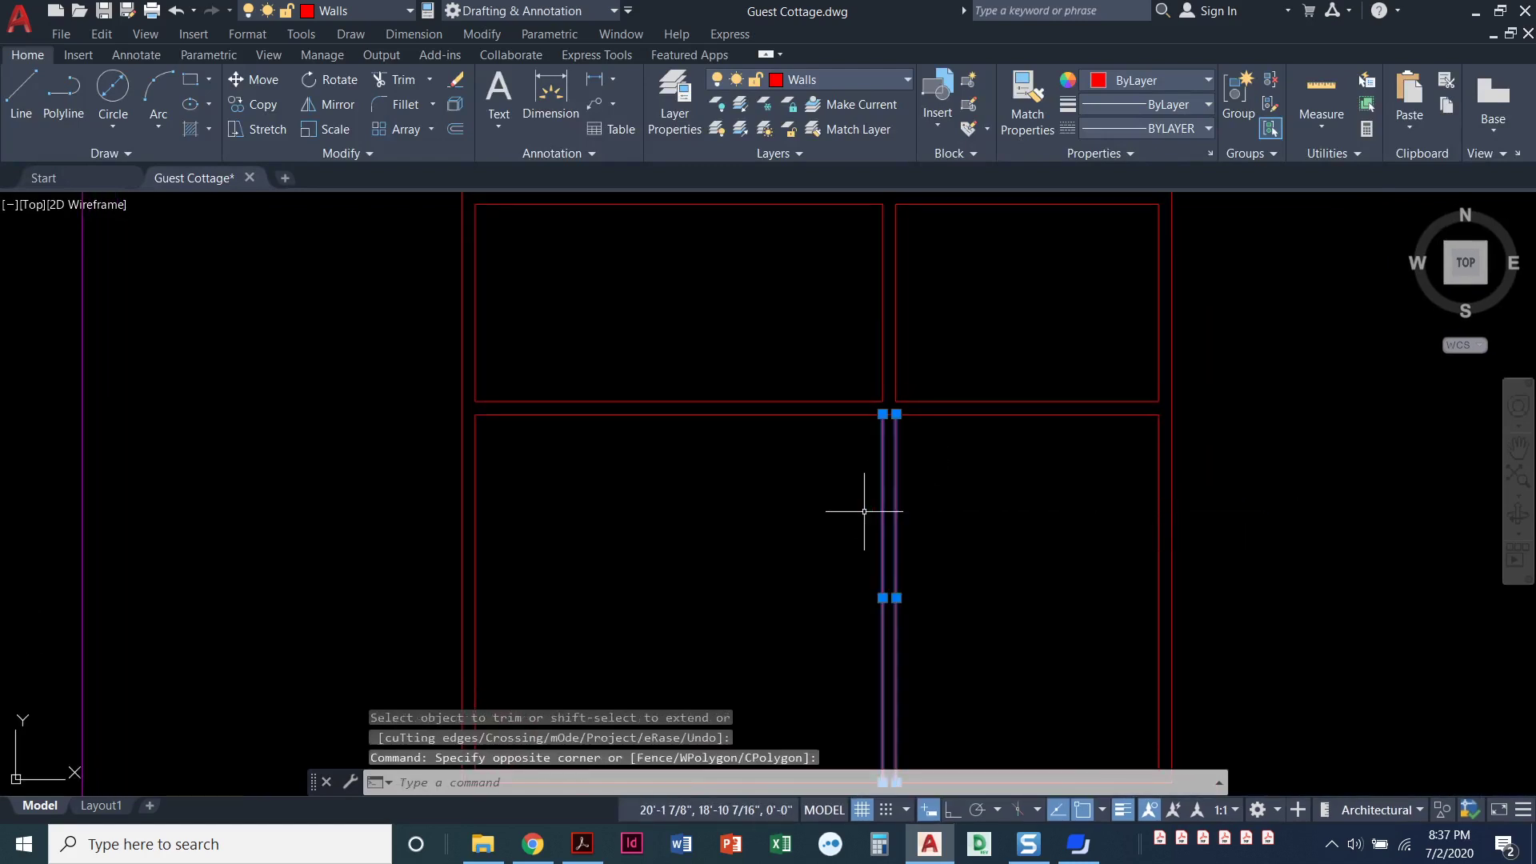
{"action": "key", "text": "Delete"}
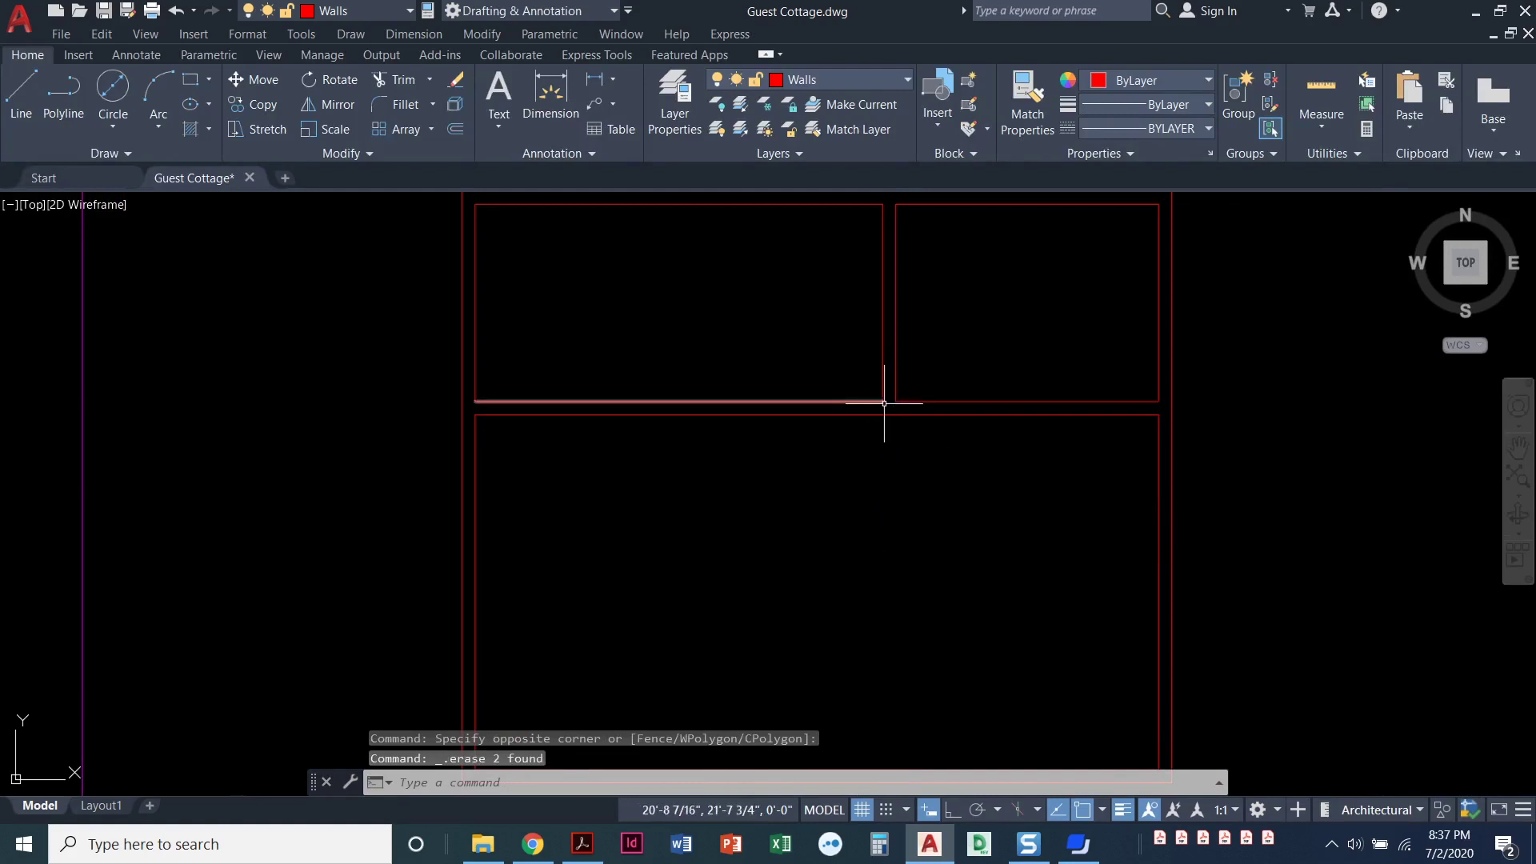
- Pan and zoom to bring the whole cottage plan into view
{"action": "scroll", "coordinate": [886, 400], "scroll_direction": "up", "scroll_amount": 2}
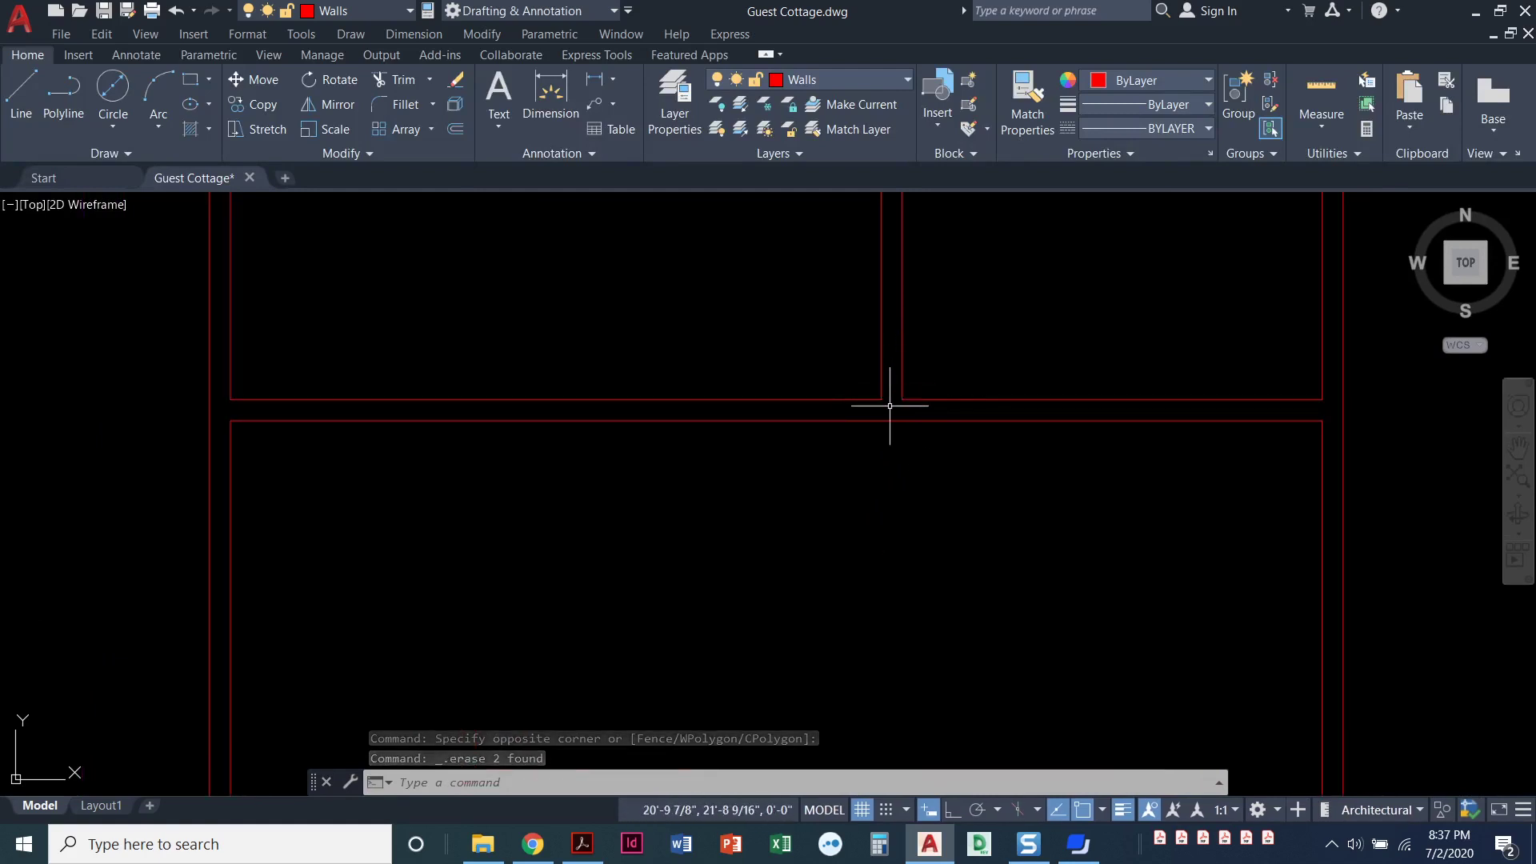
{"action": "middle_click_drag", "start_coordinate": [991, 514], "coordinate": [971, 717]}
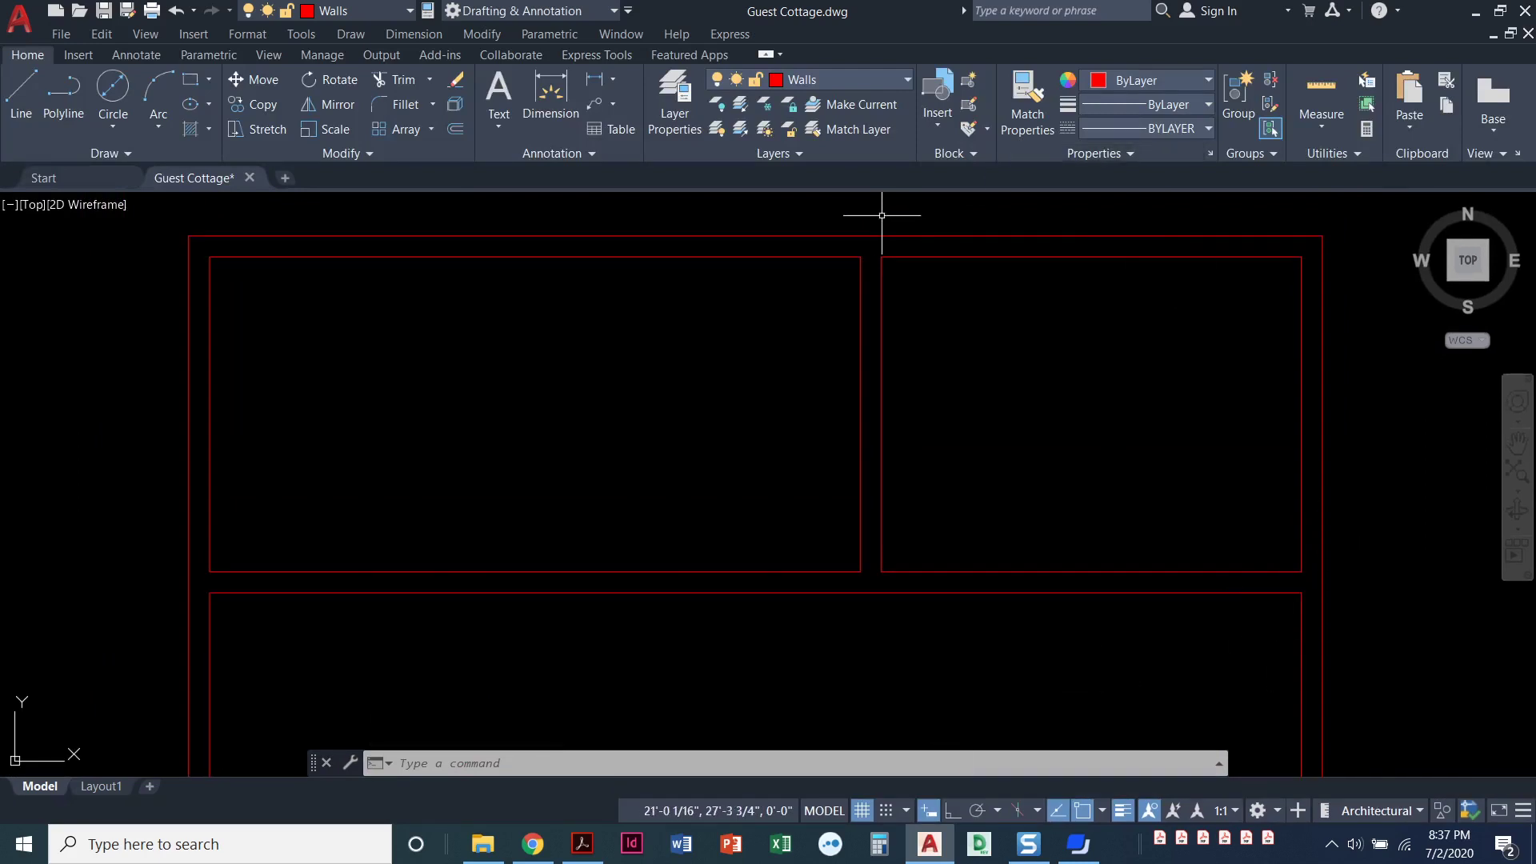
{"action": "scroll", "coordinate": [366, 641], "scroll_direction": "down", "scroll_amount": 2}
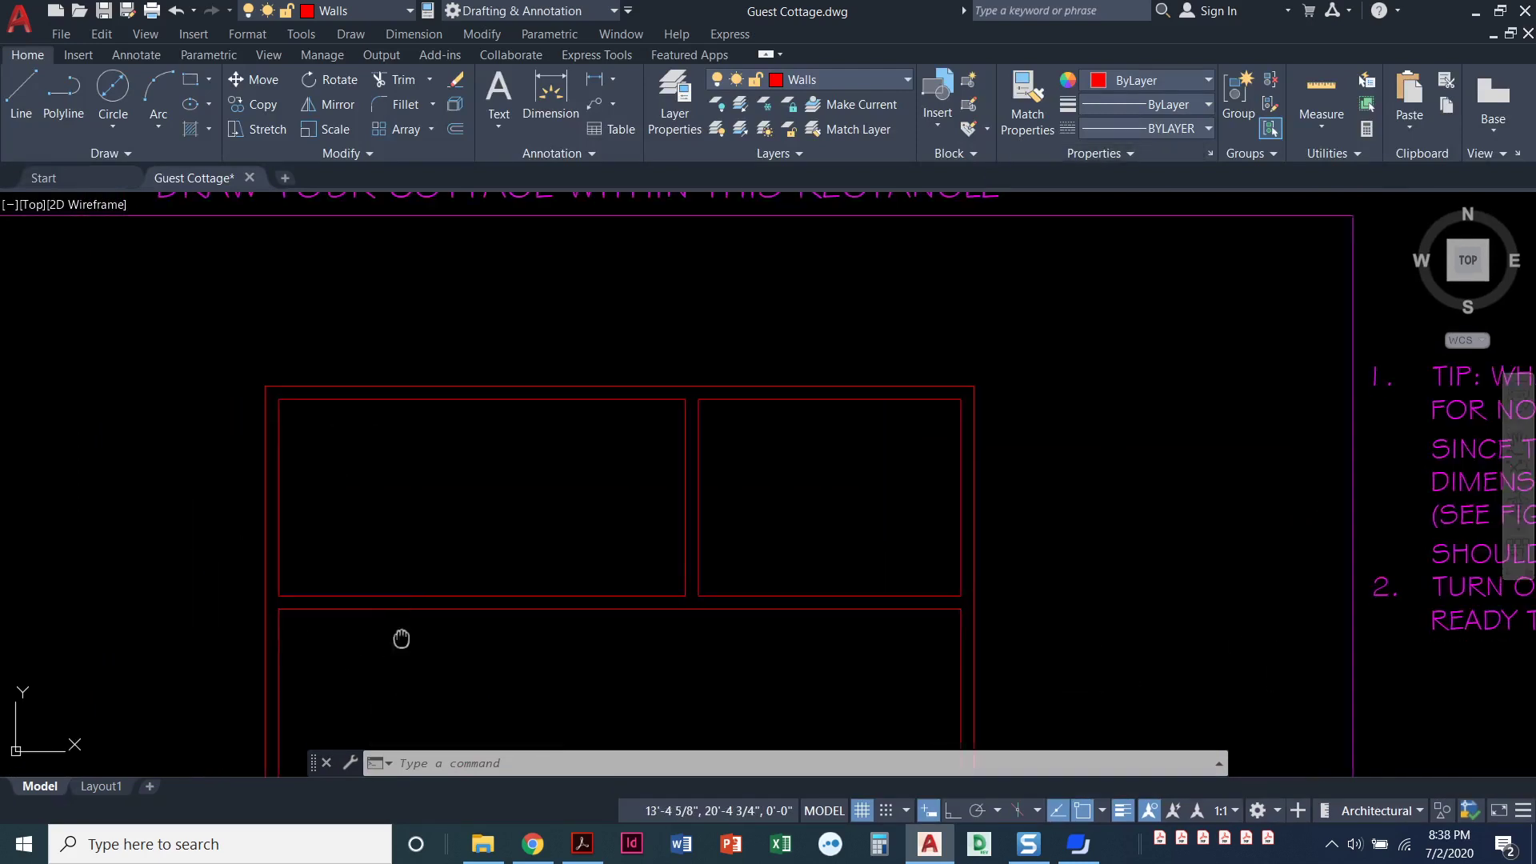
{"action": "middle_click_drag", "start_coordinate": [401, 638], "coordinate": [428, 362]}
{"action": "scroll", "coordinate": [419, 456], "scroll_direction": "down", "scroll_amount": 2}
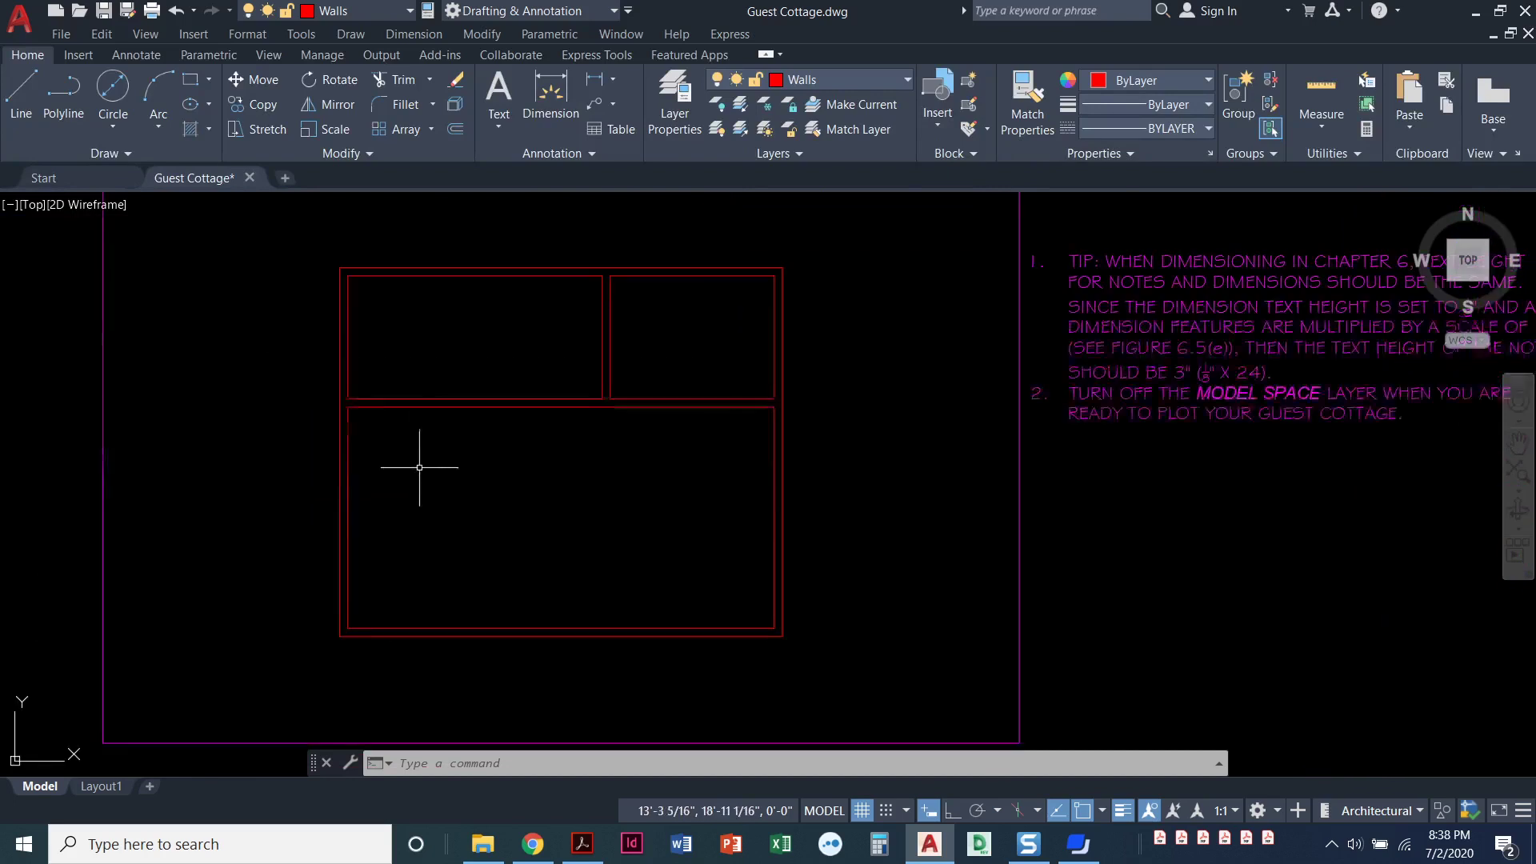
{"action": "middle_click_drag", "start_coordinate": [419, 456], "coordinate": [406, 482]}
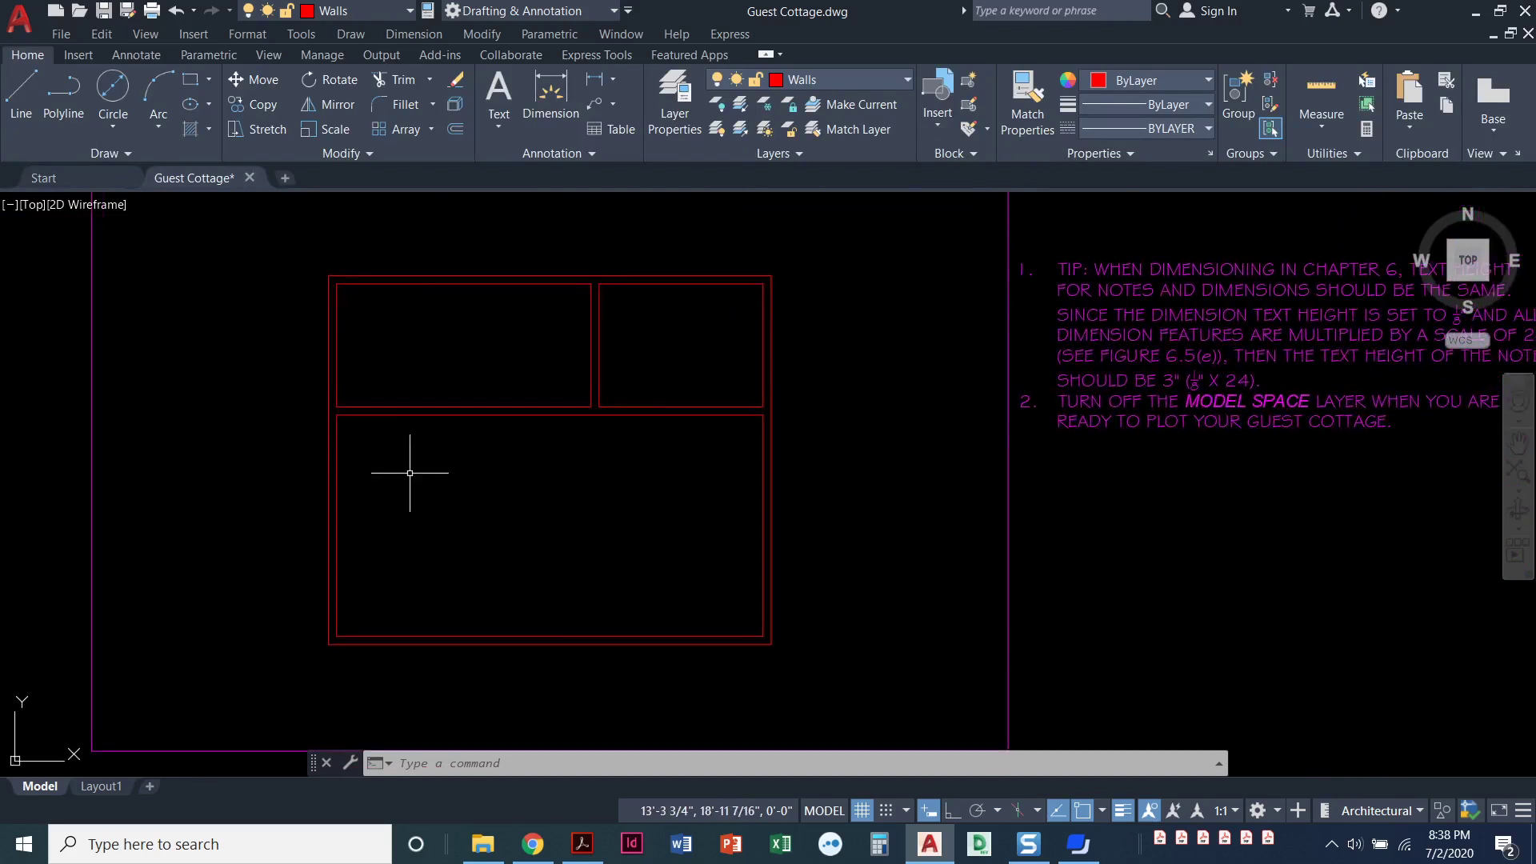